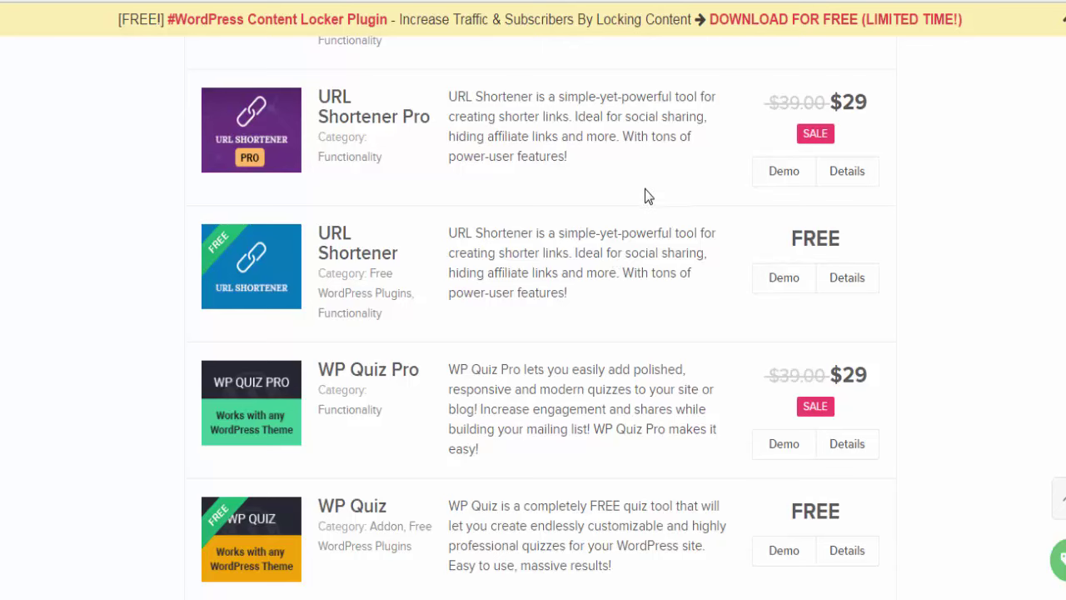
# Step: Browse the MyThemeShop plugin catalogue, comparing the free and paid WordPress plugins and their prices
pyautogui.scroll(-11, 455, 420)
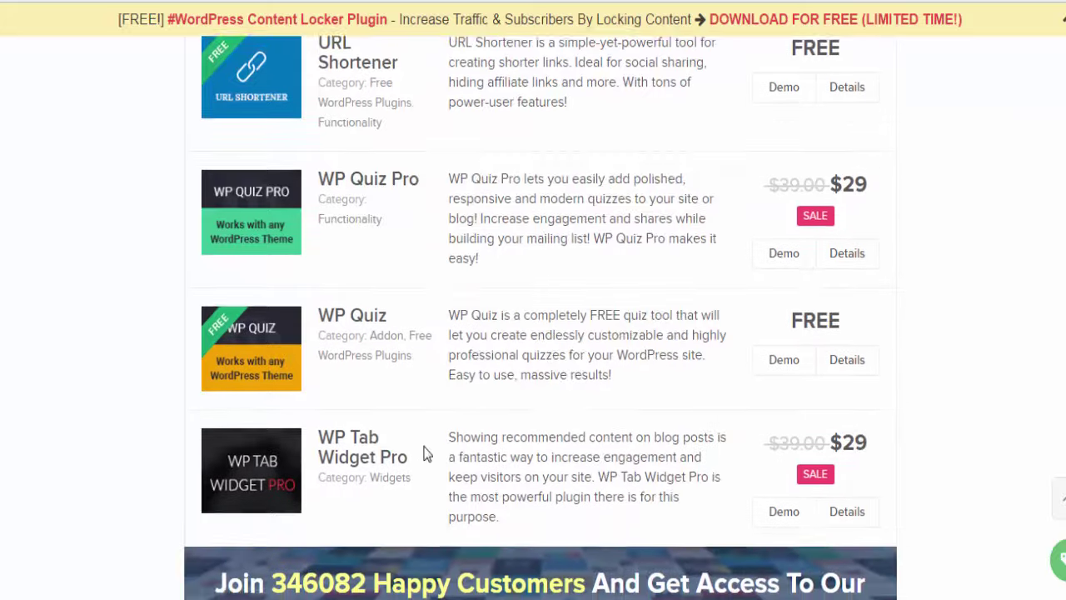
pyautogui.scroll(-6, 554, 481)
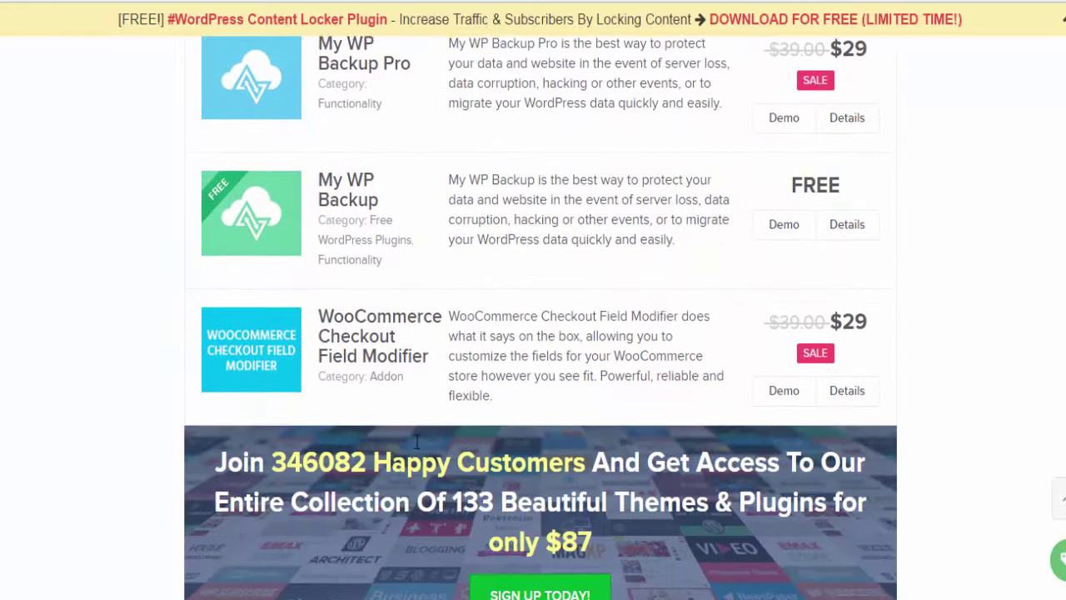
pyautogui.scroll(-3, 422, 460)
pyautogui.scroll(-12, 422, 460)
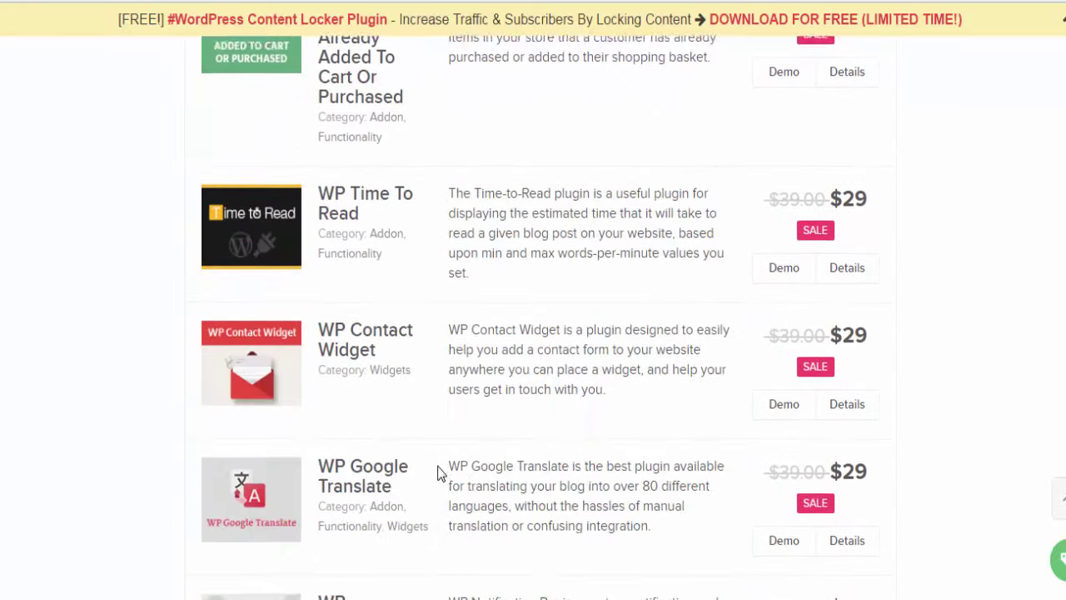
pyautogui.scroll(-3, 469, 457)
pyautogui.scroll(15, 476, 447)
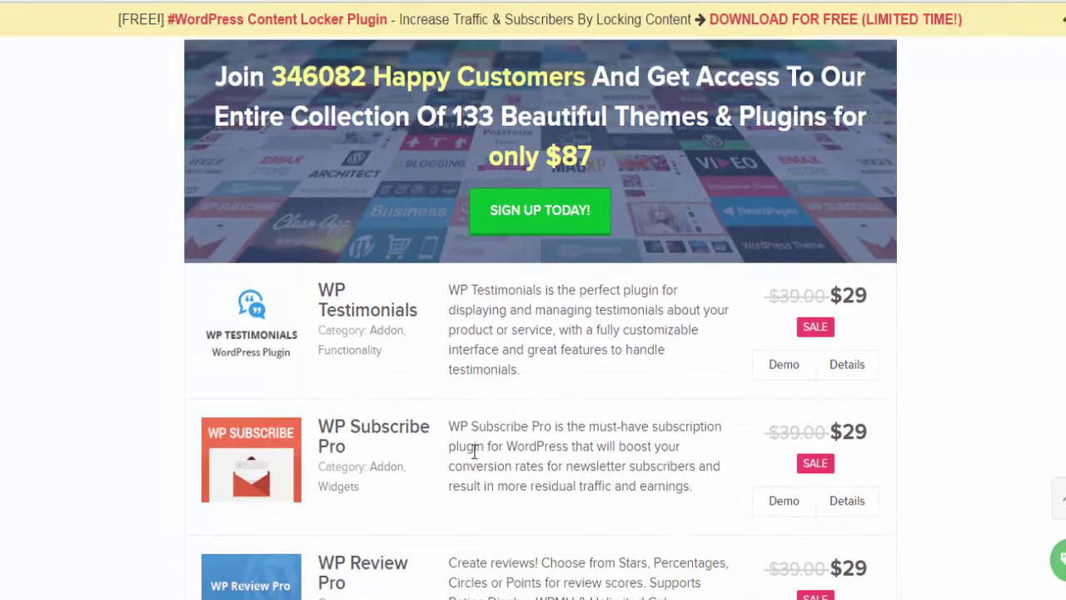
pyautogui.scroll(20, 978, 297)
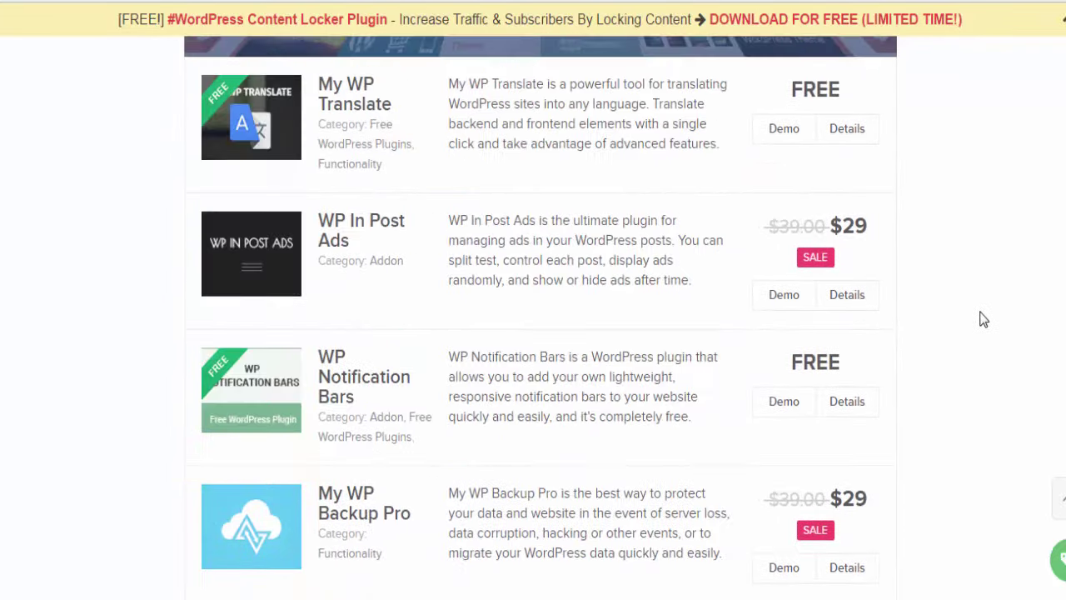
pyautogui.scroll(1, 941, 426)
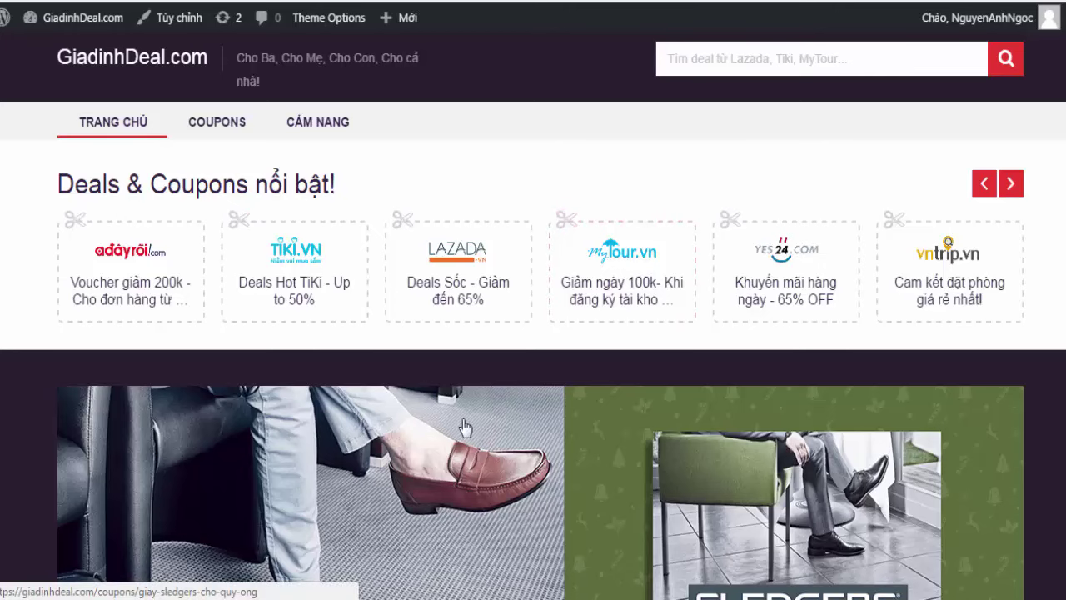
# Step: Look over the GiadinhDeal.com homepage, including its featured coupons, slider and category tabs
pyautogui.scroll(-1, 456, 369)
pyautogui.scroll(-6, 456, 369)
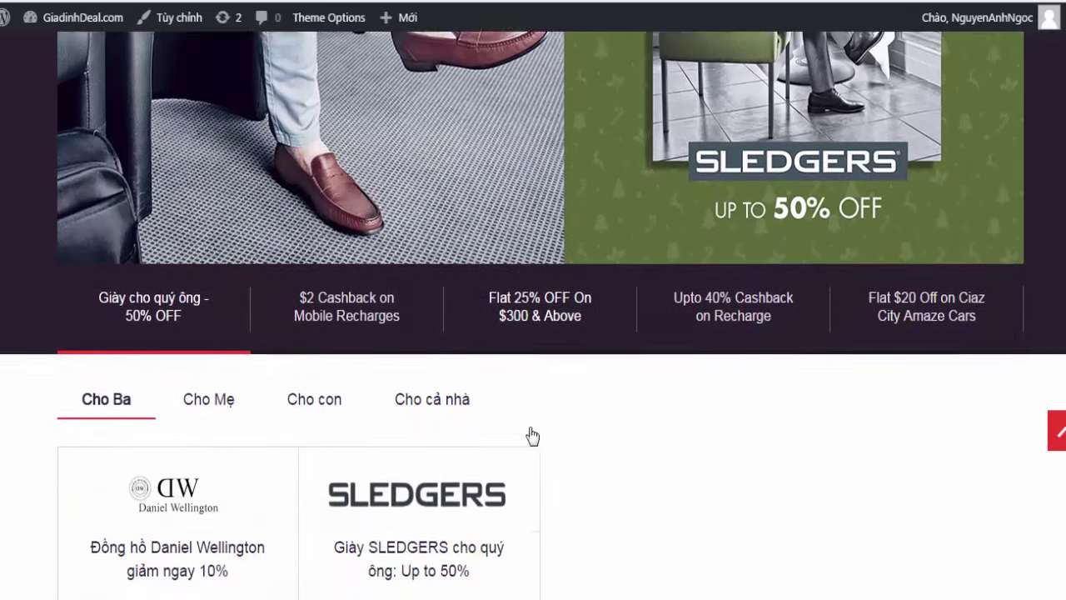
pyautogui.scroll(8, 536, 349)
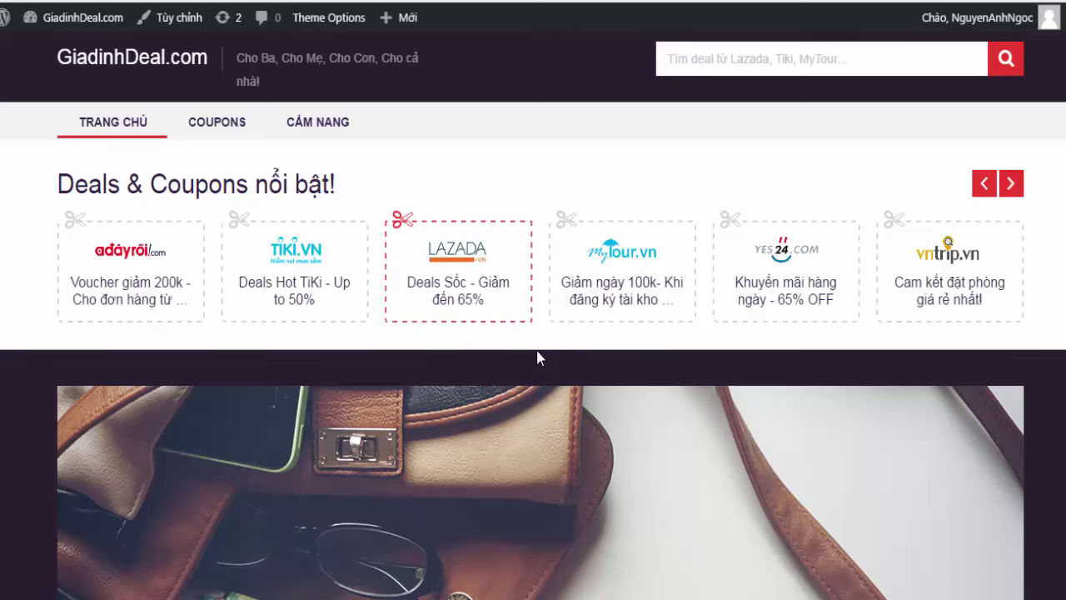
# Step: Open the site's Theme Options, go to the MyThemeShop Connect page and highlight the connected account's username
pyautogui.click(314, 18)
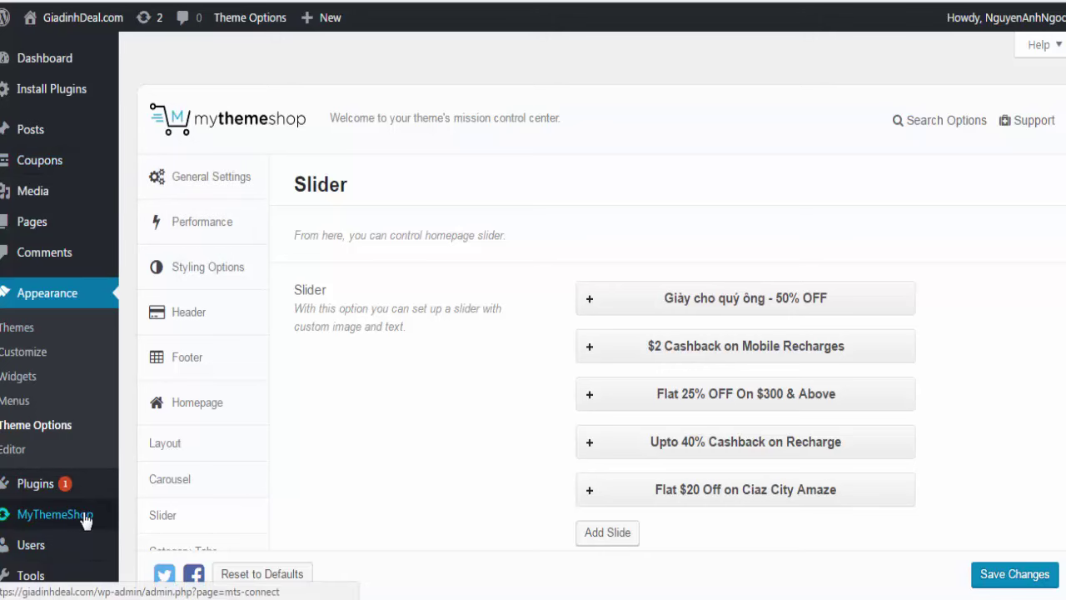
pyautogui.scroll(-2, 86, 518)
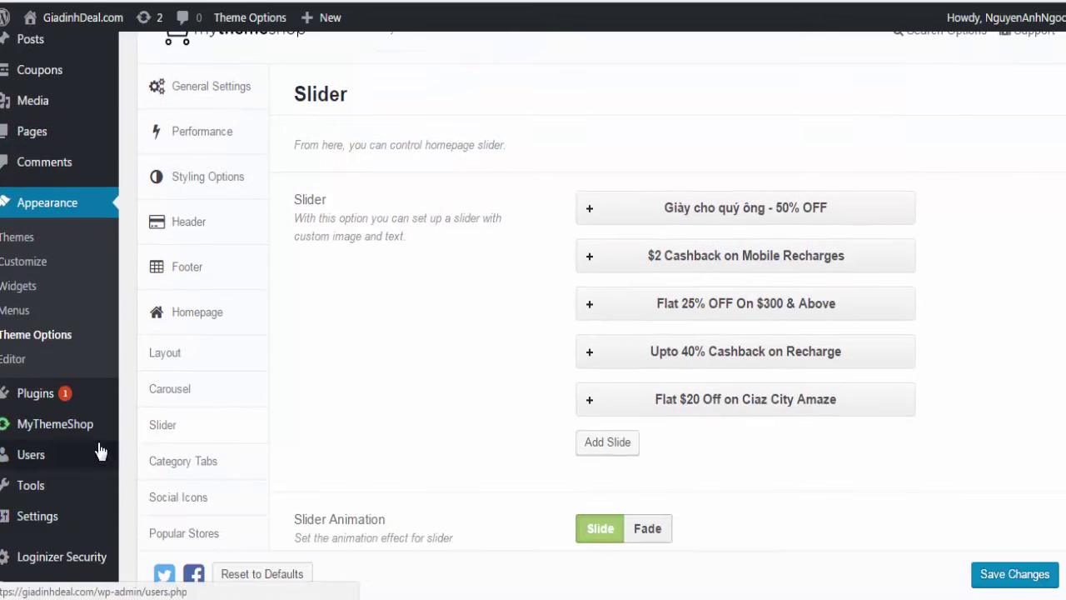
pyautogui.click(48, 424)
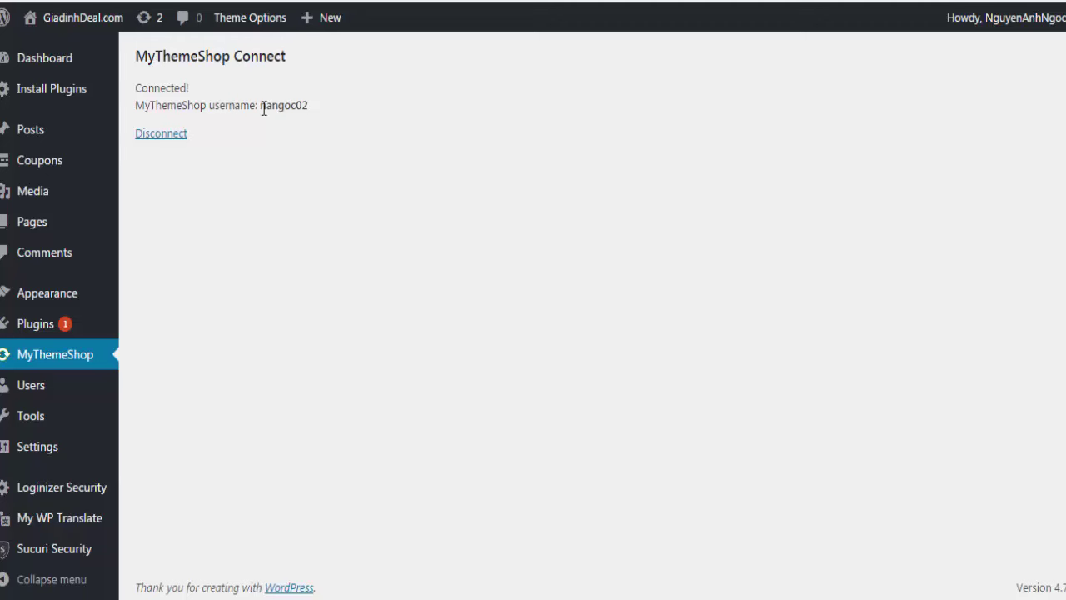
pyautogui.moveTo(259, 105); pyautogui.dragTo(293, 156)
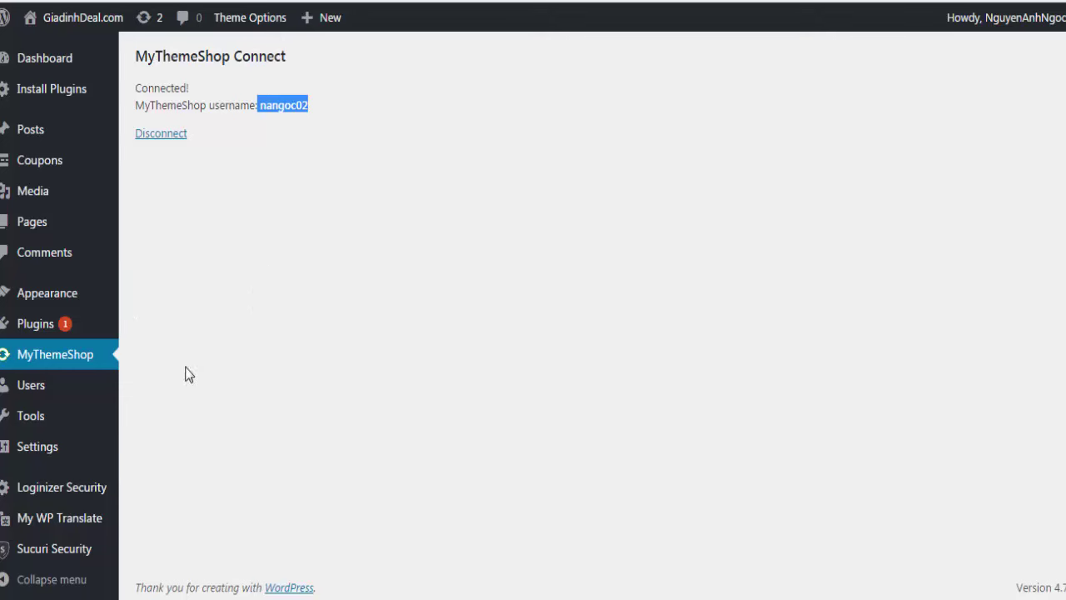
# Step: Return to the Theme Options and look through the available settings sections and homepage slider options
pyautogui.moveTo(68, 300)
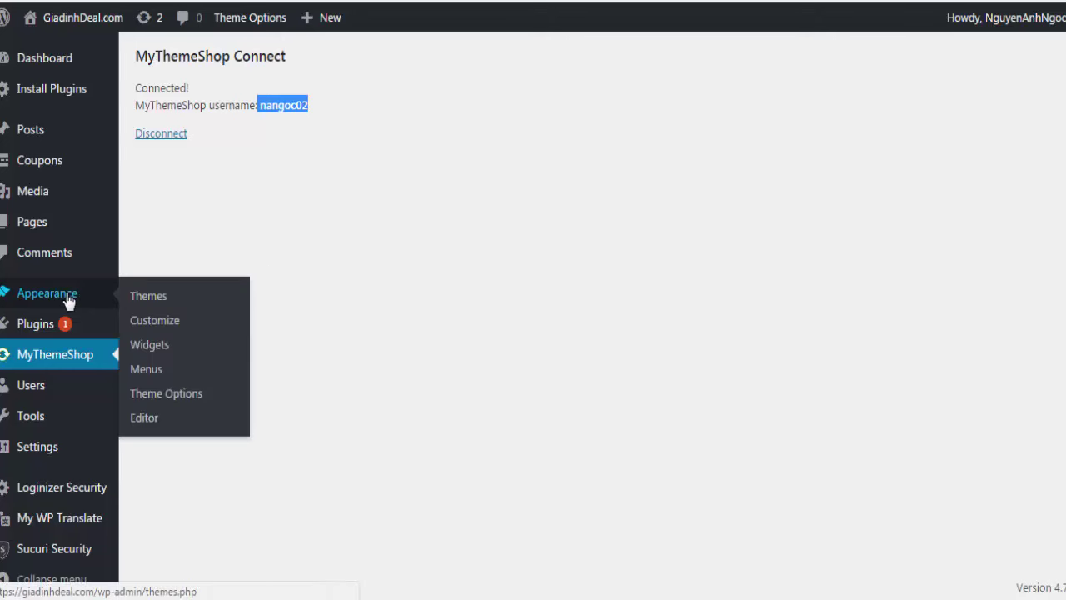
pyautogui.click(196, 397)
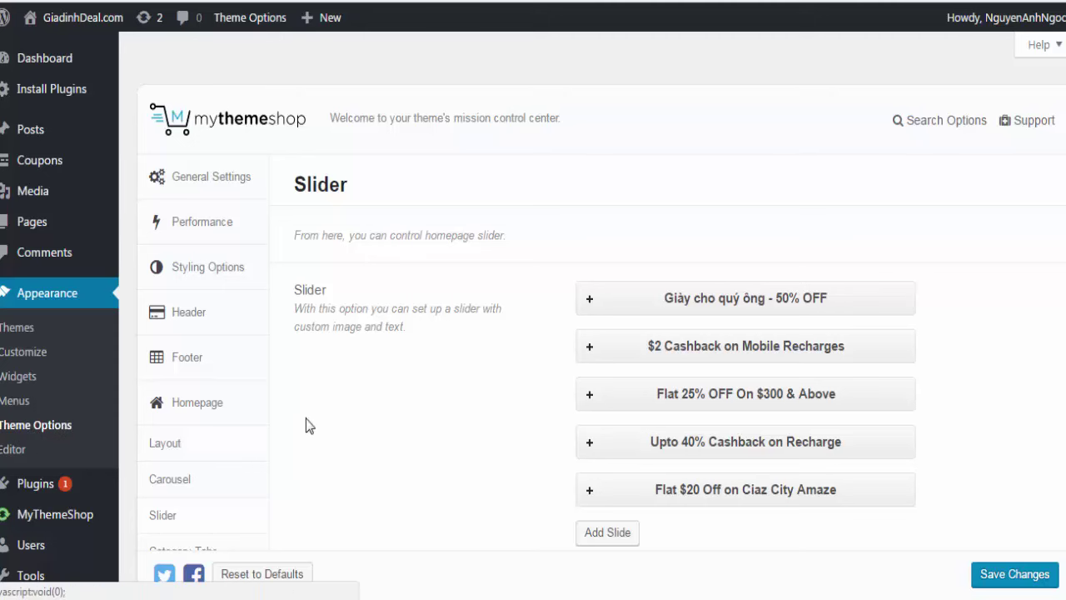
pyautogui.scroll(-2, 354, 416)
pyautogui.scroll(2, 292, 375)
pyautogui.scroll(-2, 231, 415)
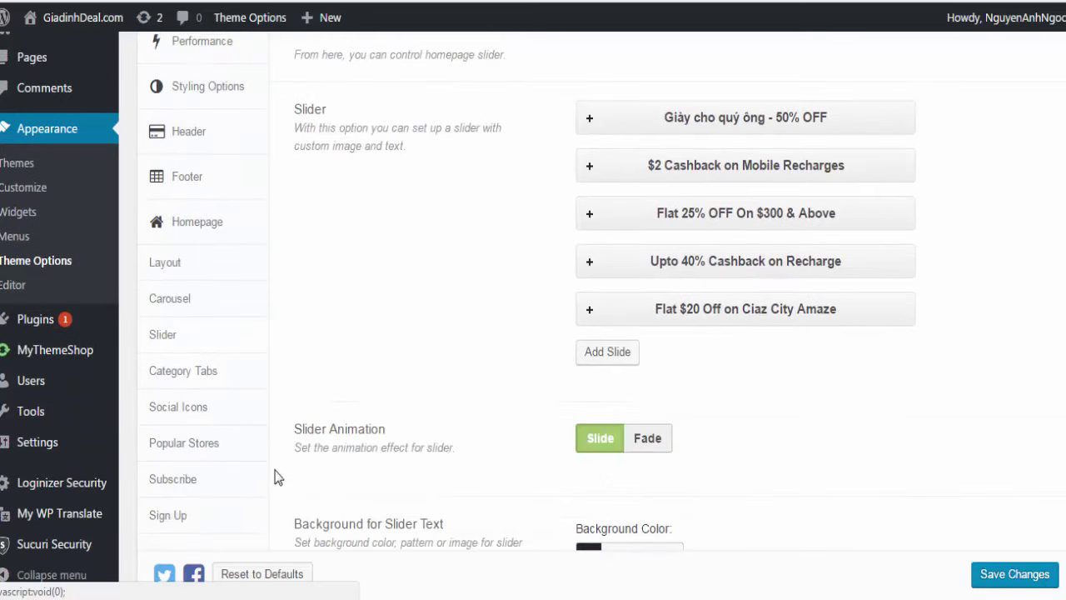
pyautogui.scroll(-2, 309, 483)
pyautogui.scroll(4, 399, 370)
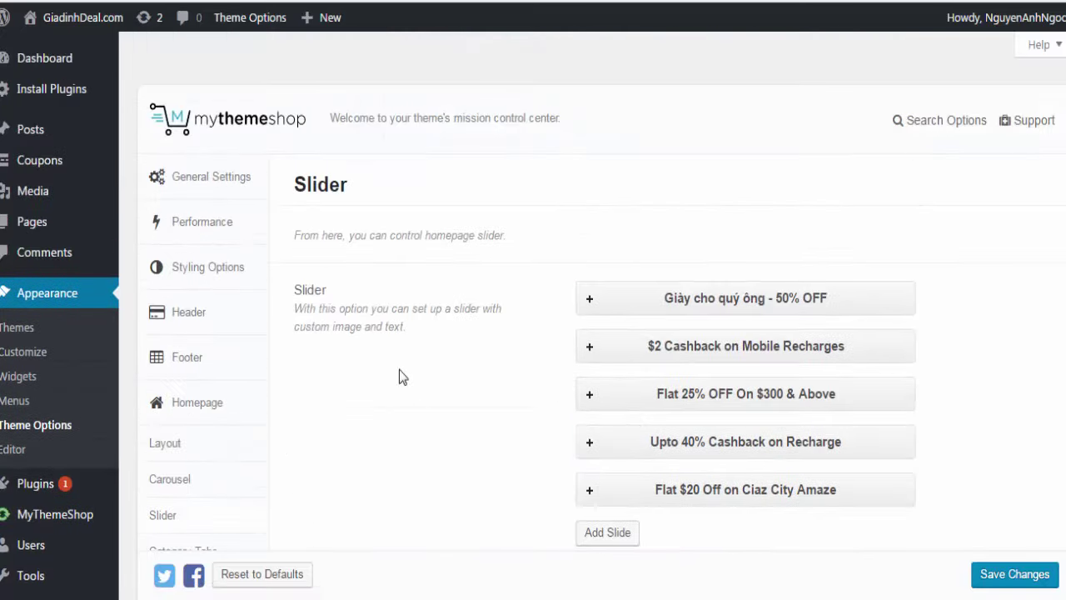
# Step: Open the theme's General Settings and review the logo, favicon, touch icon and Metro icon options
pyautogui.click(193, 181)
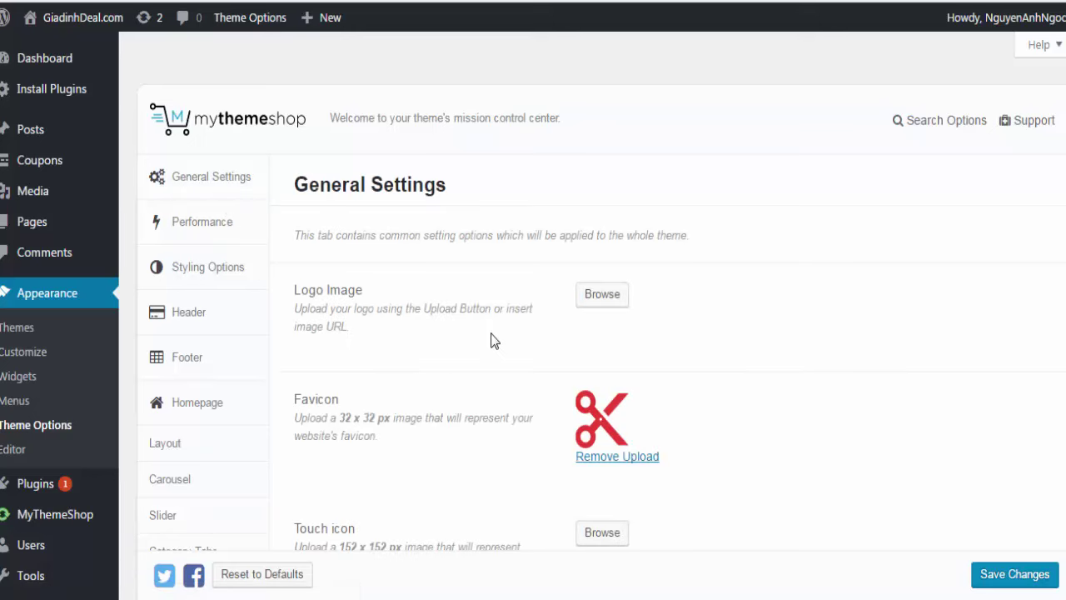
pyautogui.scroll(-2, 337, 323)
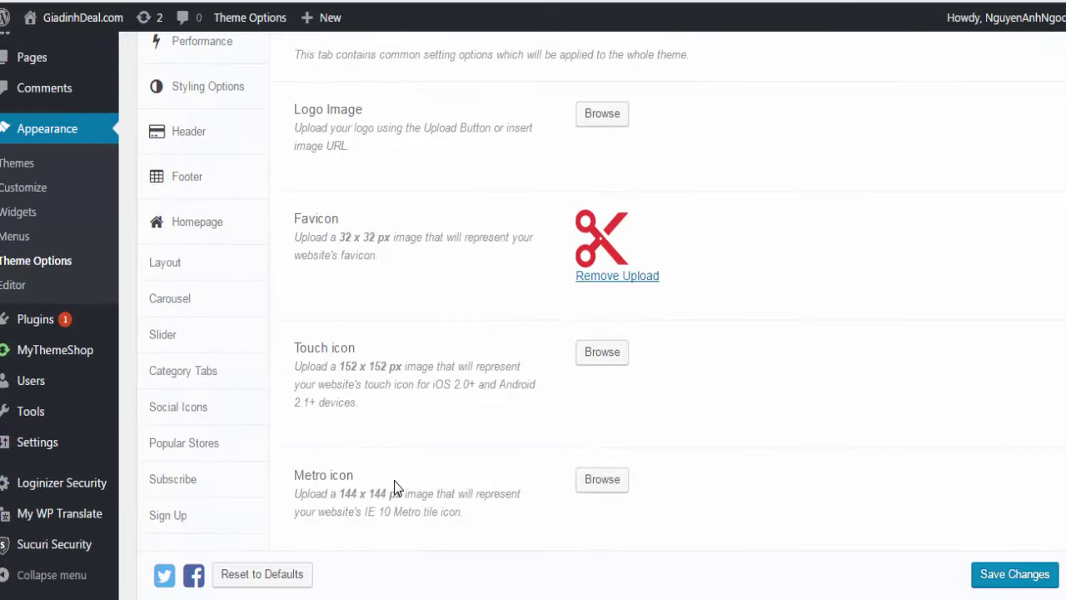
pyautogui.scroll(1, 344, 334)
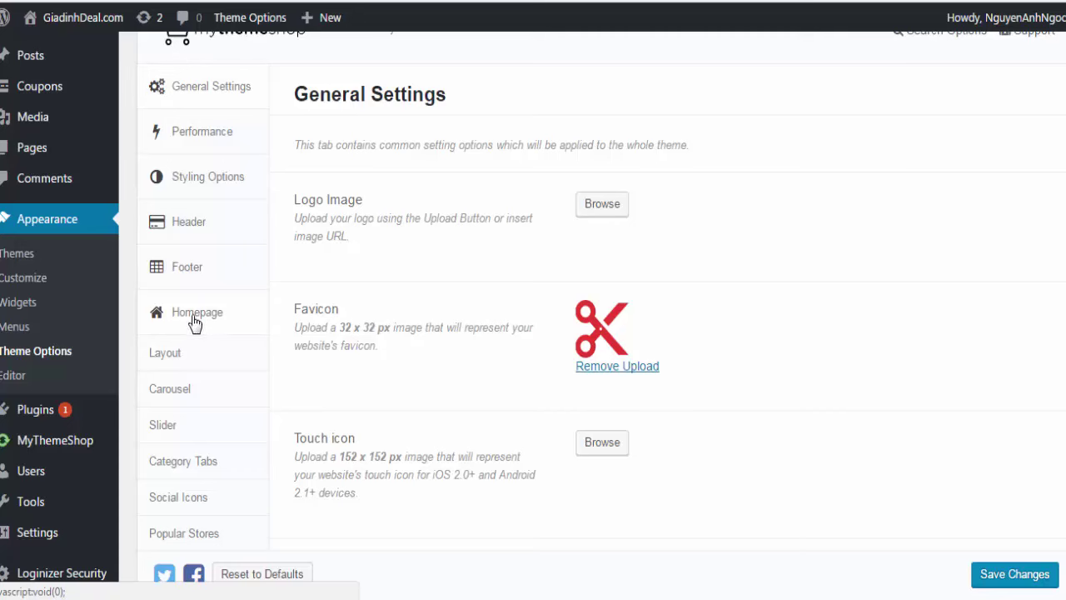
# Step: Open the homepage Layout settings and try to move the Carousel section from Enabled to Disabled
pyautogui.scroll(-2, 172, 439)
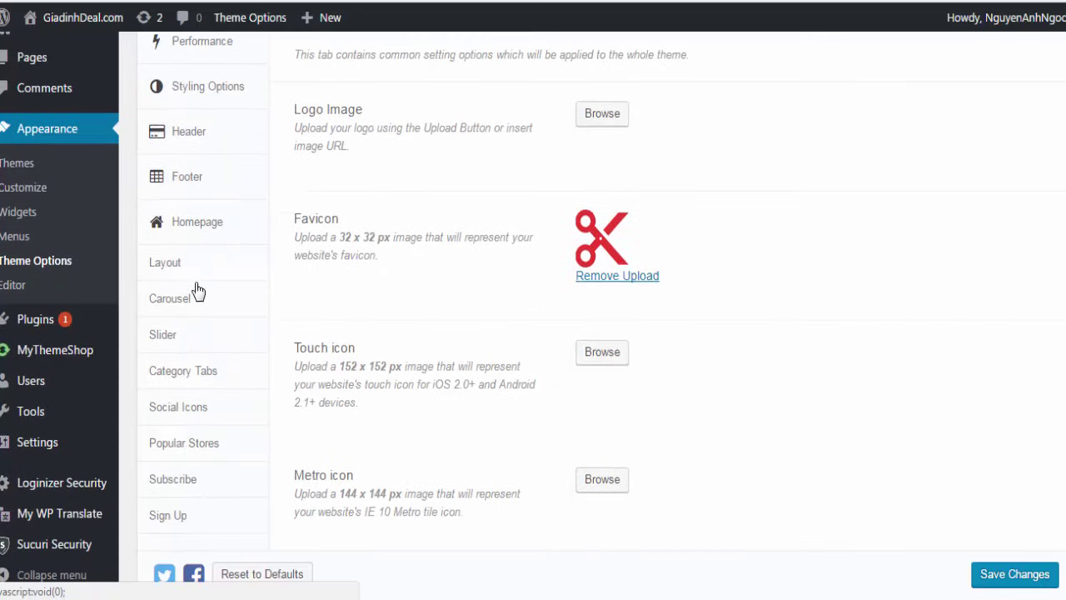
pyautogui.scroll(-2, 208, 391)
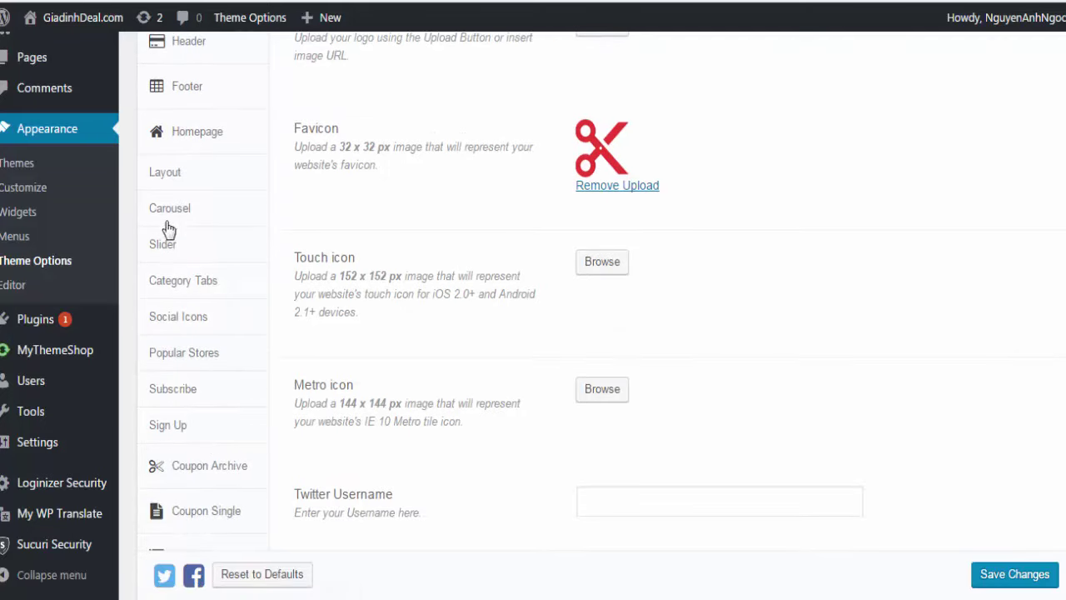
pyautogui.click(186, 181)
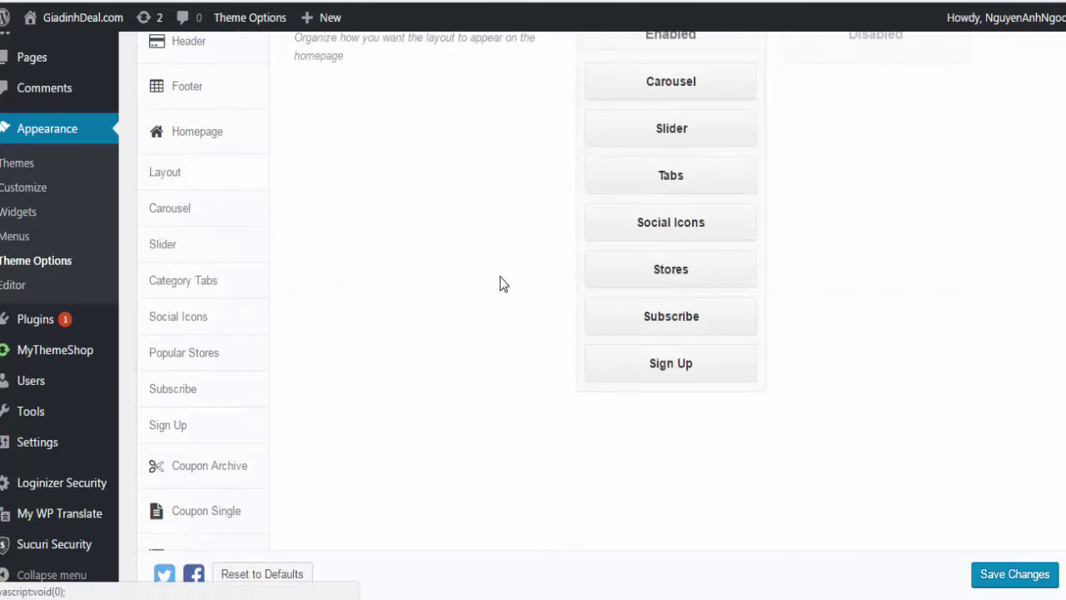
pyautogui.scroll(4, 479, 359)
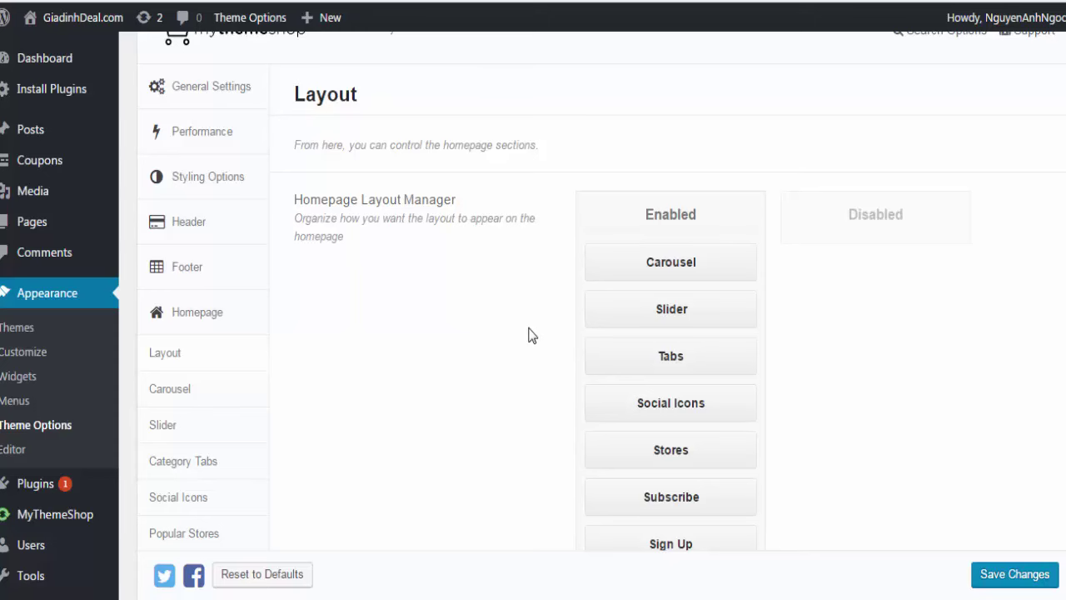
pyautogui.moveTo(662, 261); pyautogui.dragTo(885, 319)
pyautogui.scroll(-4, 652, 427)
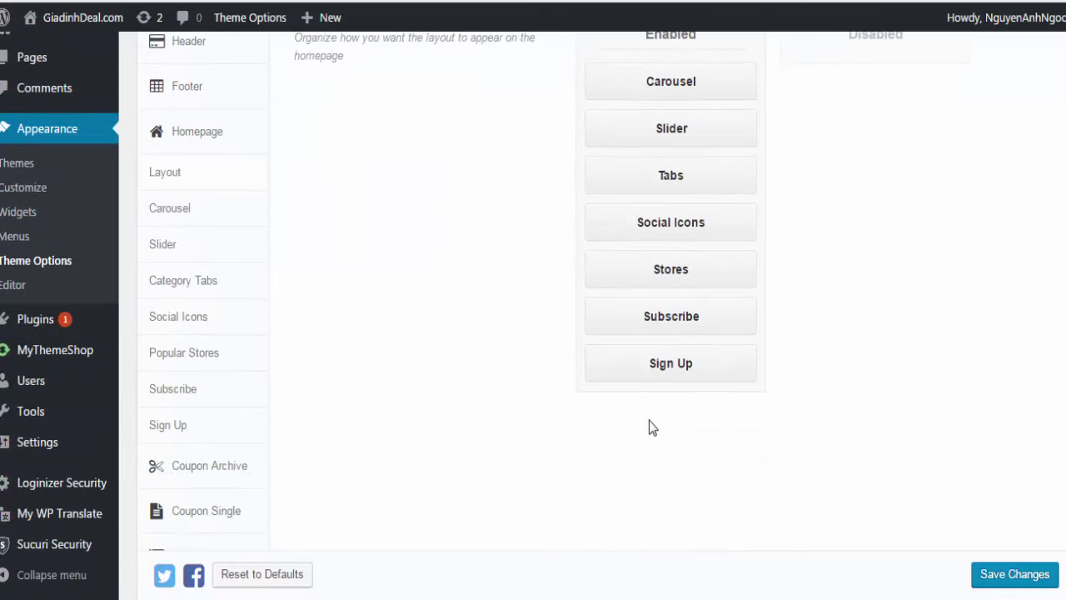
# Step: Open the theme's Import / Export options and bring up the preset demos
pyautogui.scroll(-6, 341, 442)
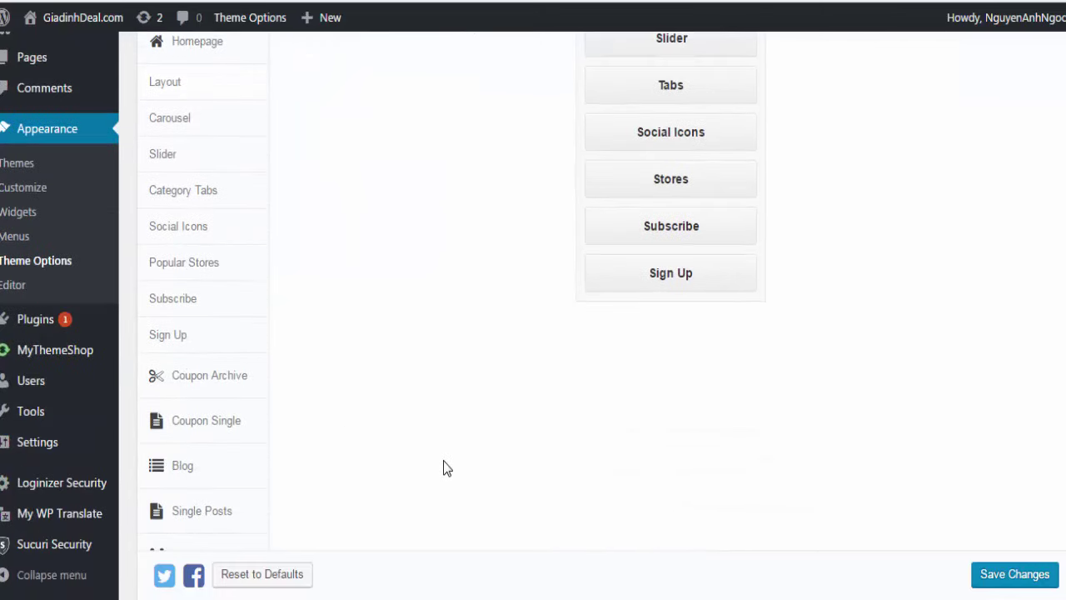
pyautogui.scroll(-3, 369, 447)
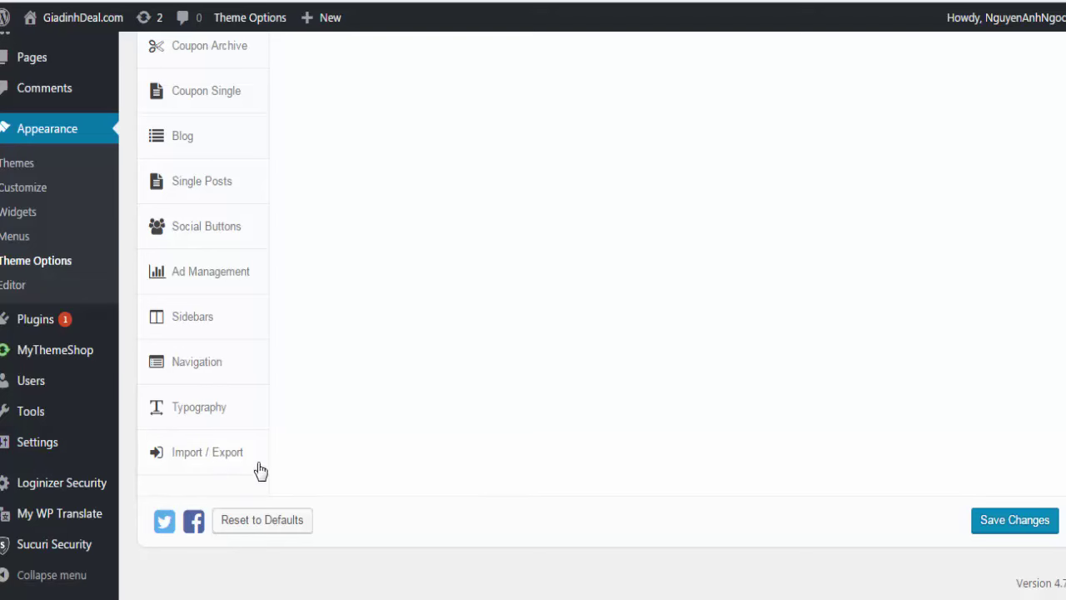
pyautogui.click(198, 460)
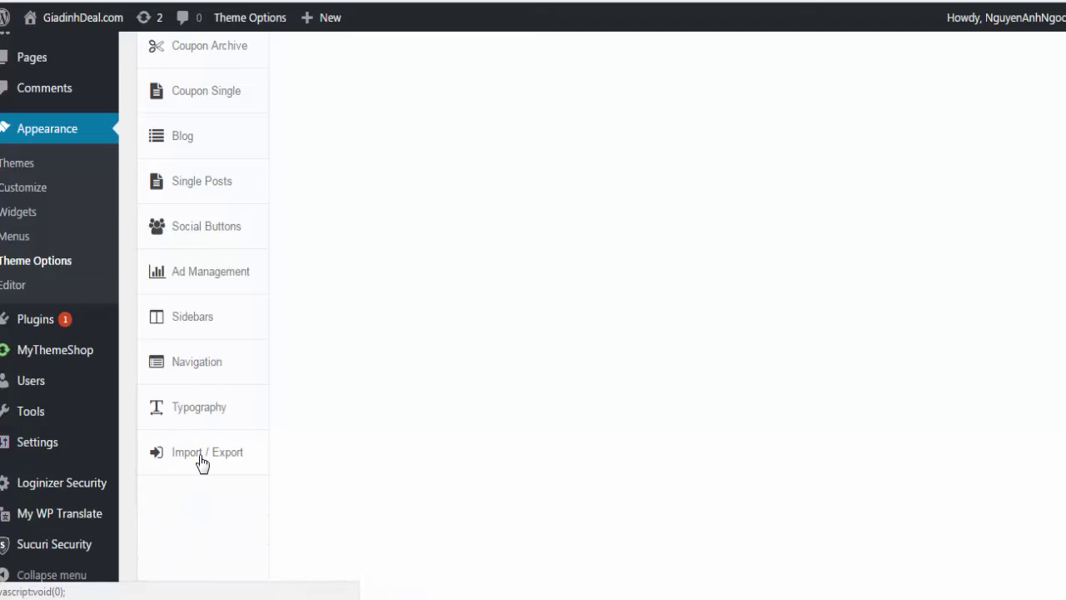
pyautogui.scroll(5, 583, 401)
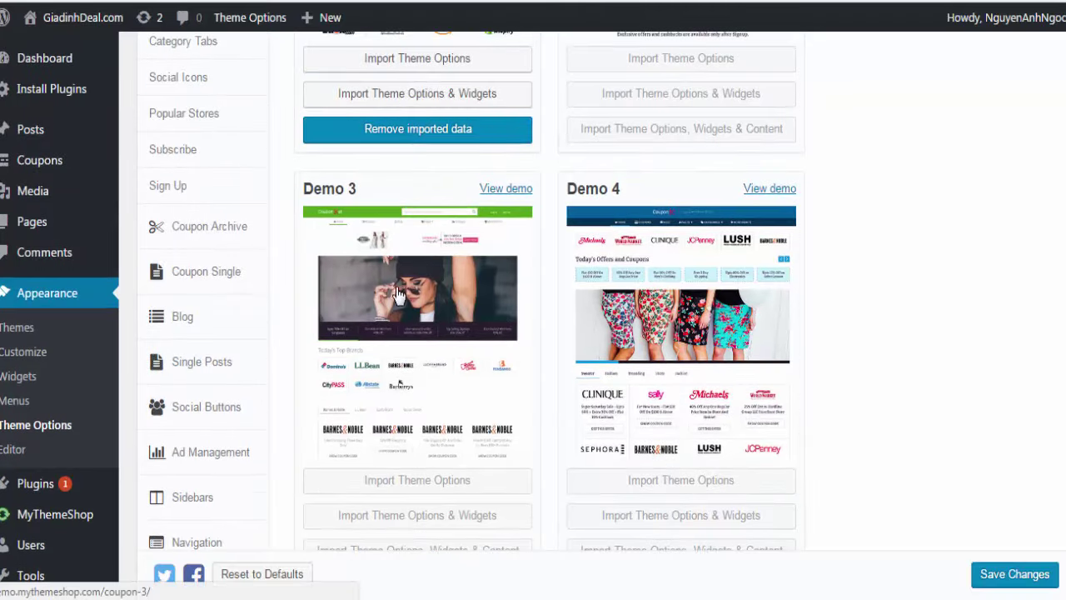
pyautogui.scroll(4, 448, 366)
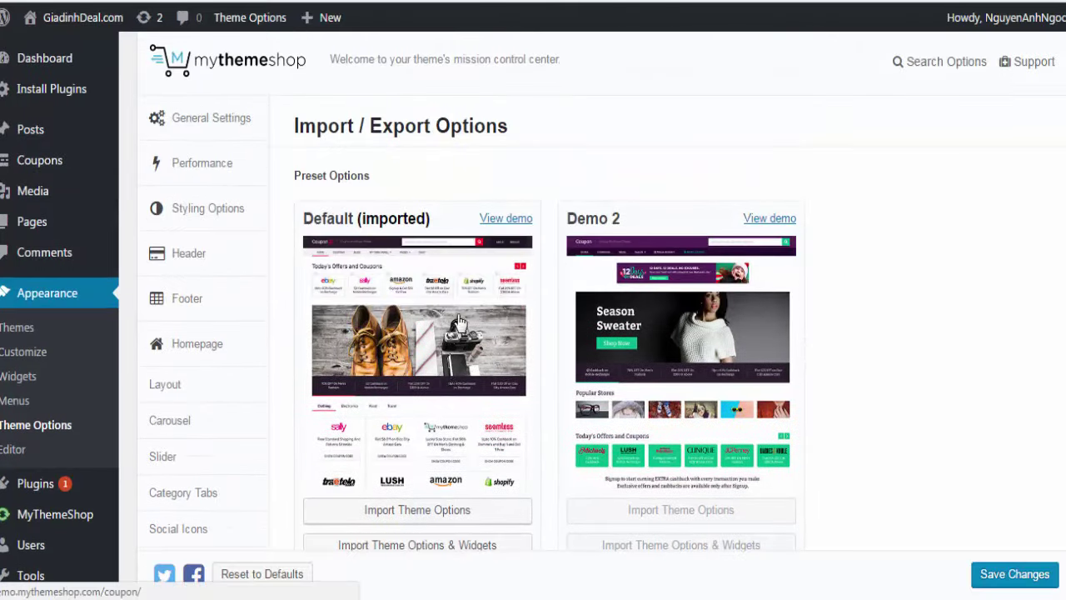
# Step: Examine the preset designs from Default through Demo 5 and the import choices offered for each
pyautogui.scroll(-6, 477, 372)
pyautogui.scroll(-3, 191, 433)
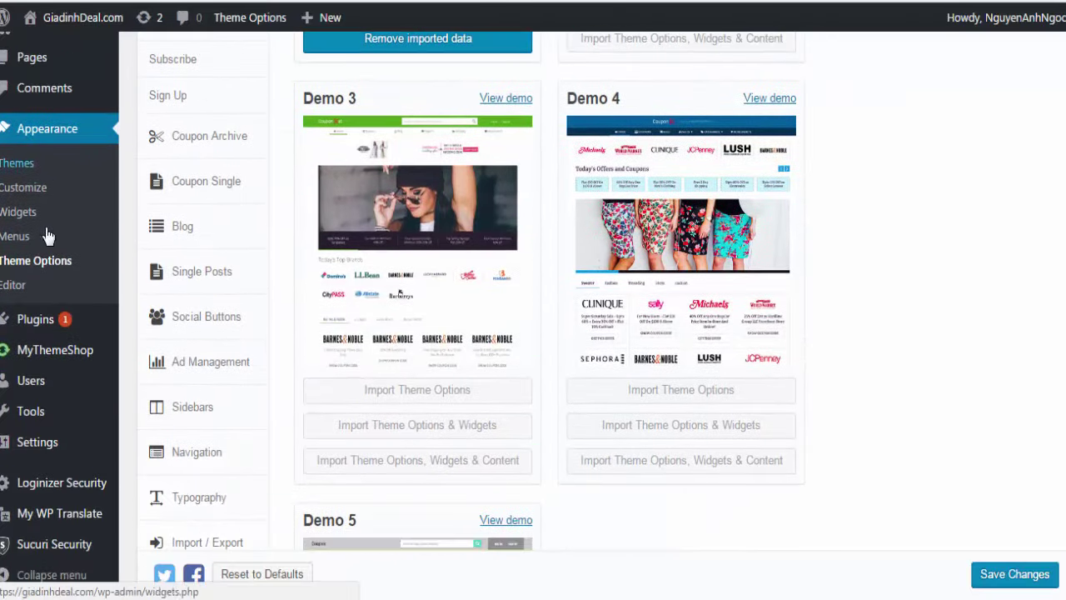
pyautogui.scroll(-1, 260, 471)
pyautogui.scroll(-3, 250, 450)
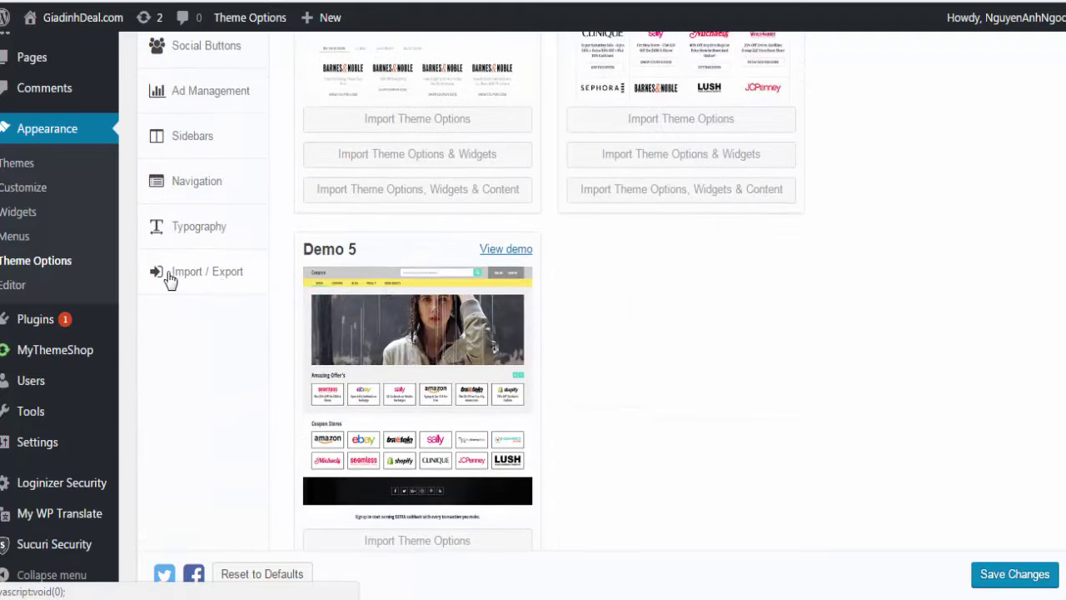
pyautogui.scroll(6, 552, 428)
pyautogui.scroll(1, 460, 295)
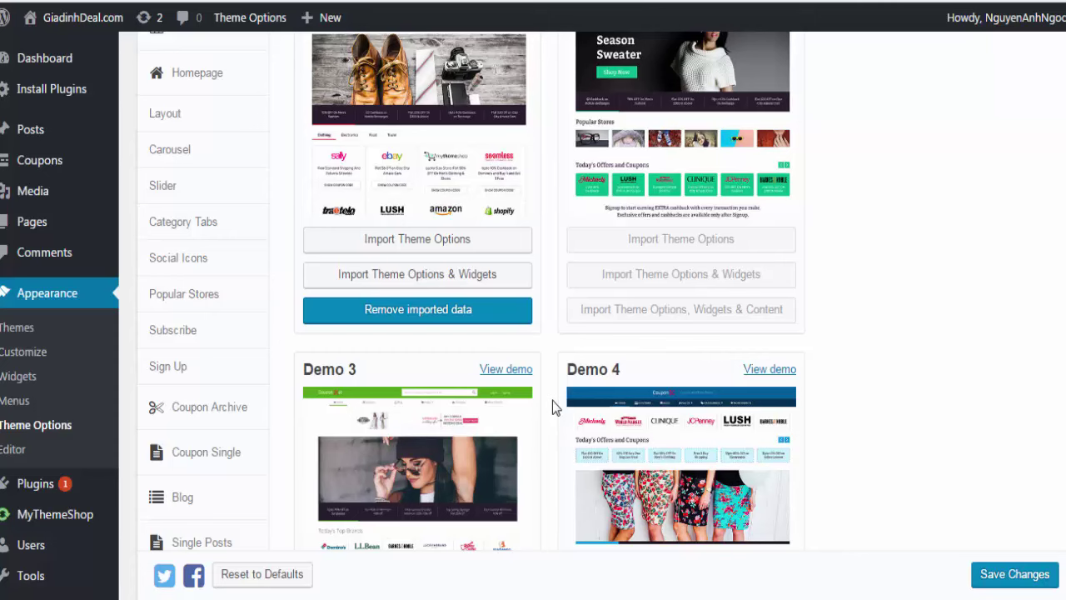
pyautogui.scroll(-1, 557, 482)
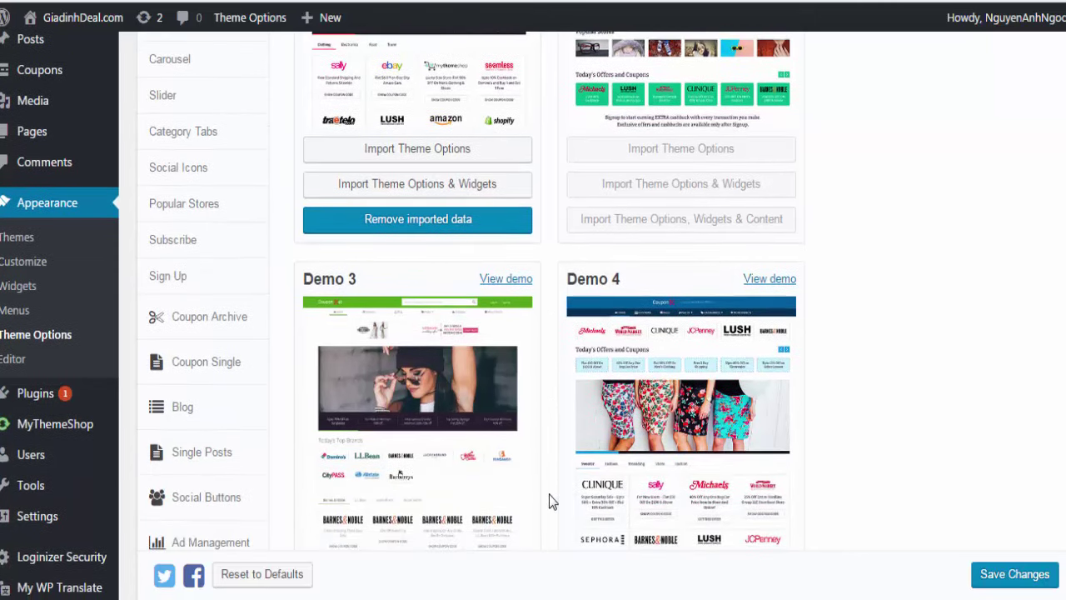
pyautogui.scroll(-2, 550, 498)
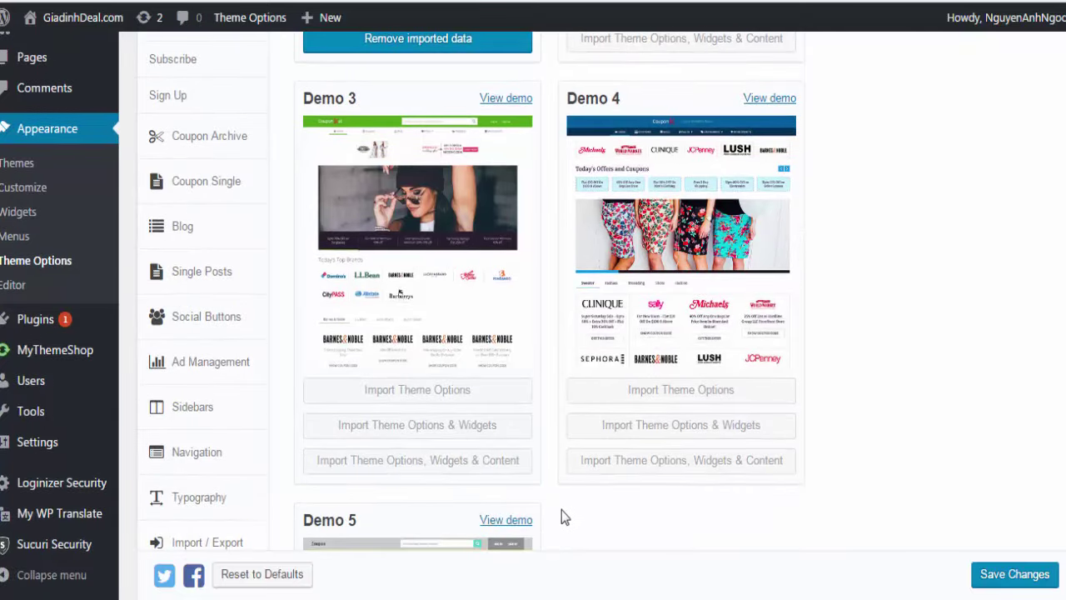
pyautogui.scroll(-2, 560, 516)
pyautogui.scroll(-1, 558, 512)
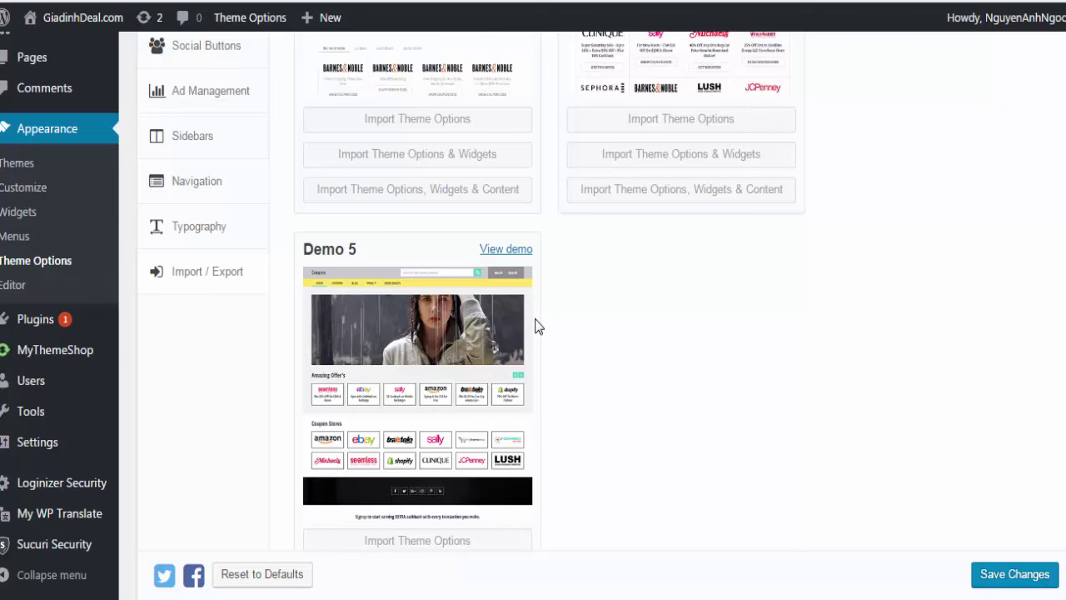
# Step: Open the theme's Typography options and review the Text Logo Font settings
pyautogui.click(206, 240)
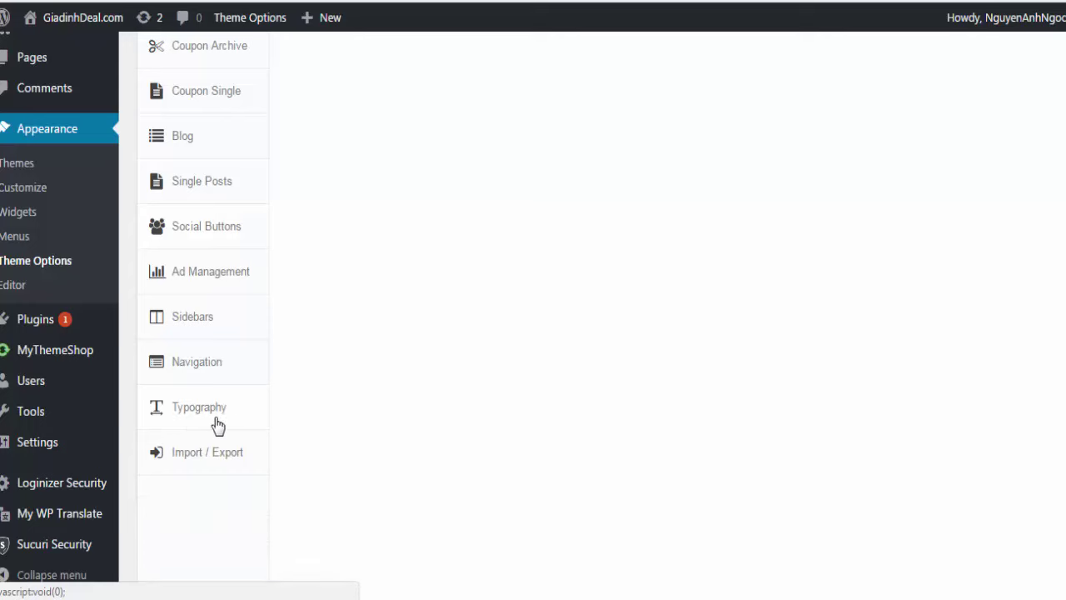
pyautogui.scroll(1, 361, 367)
pyautogui.scroll(6, 360, 360)
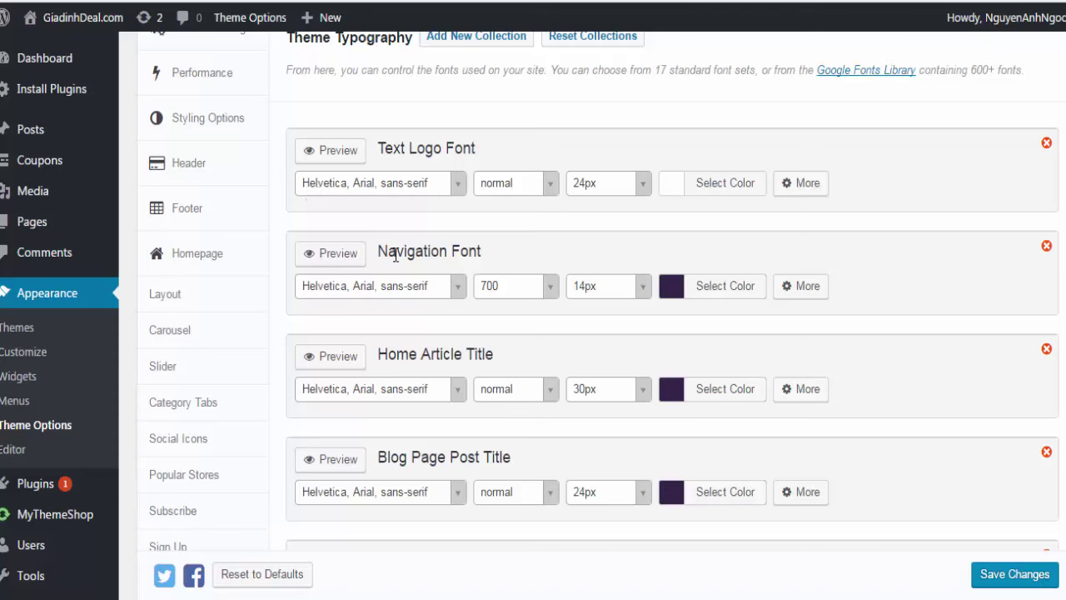
pyautogui.moveTo(393, 148); pyautogui.dragTo(466, 180)
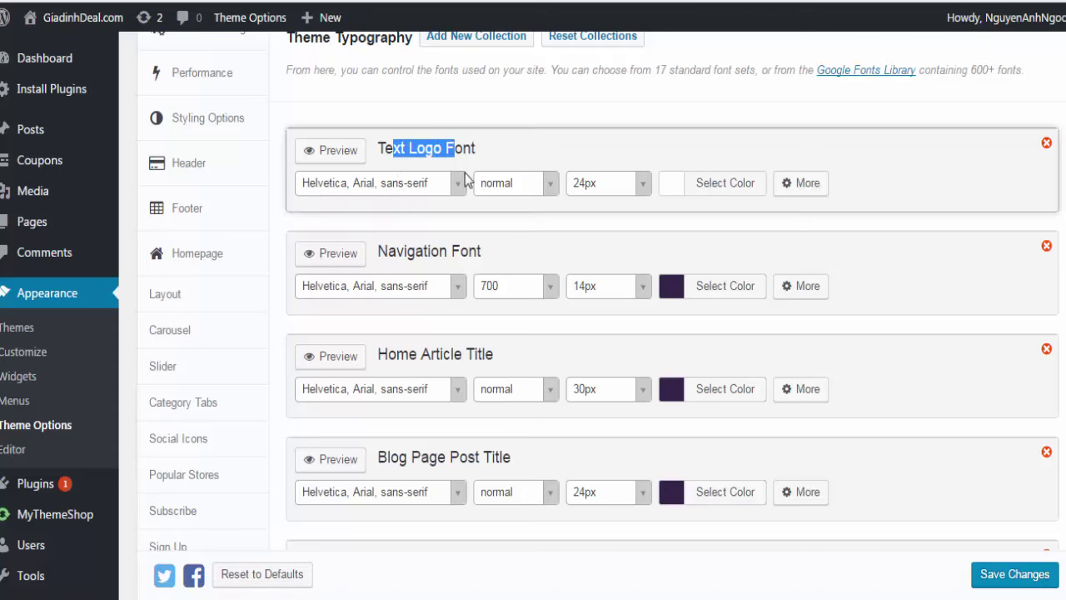
pyautogui.click(523, 342)
# Step: View the fonts available for the Blog Page Post Title and close the list without choosing one
pyautogui.scroll(-2, 463, 361)
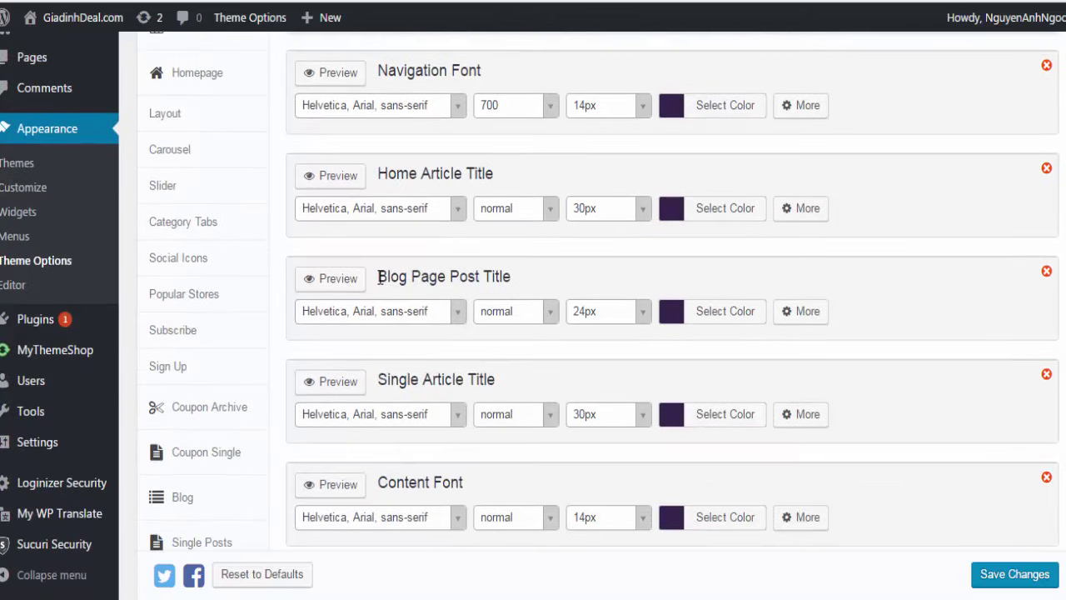
pyautogui.moveTo(378, 275); pyautogui.dragTo(521, 276)
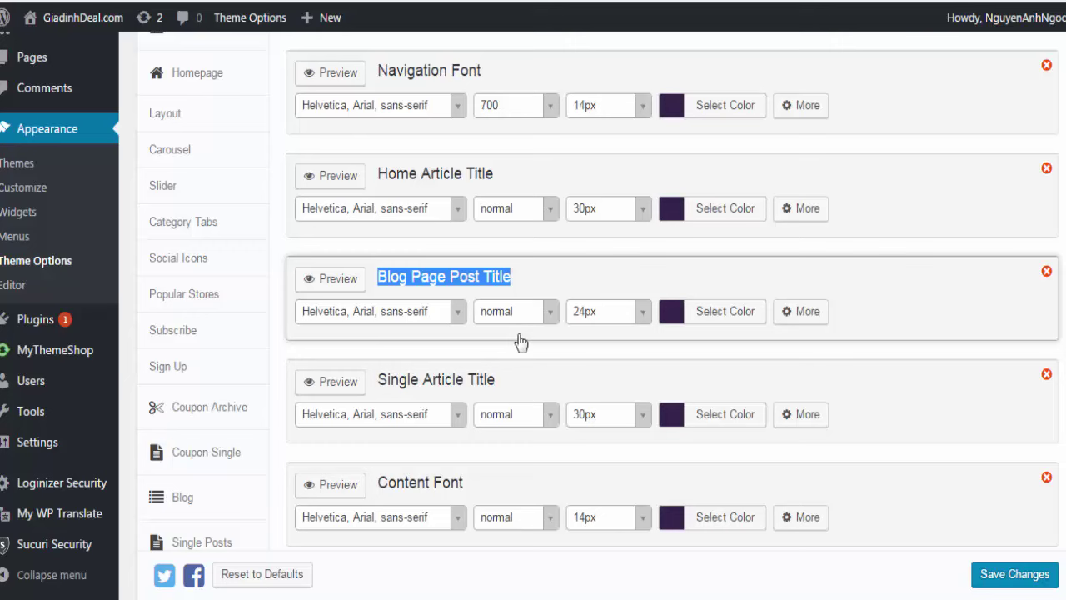
pyautogui.click(457, 321)
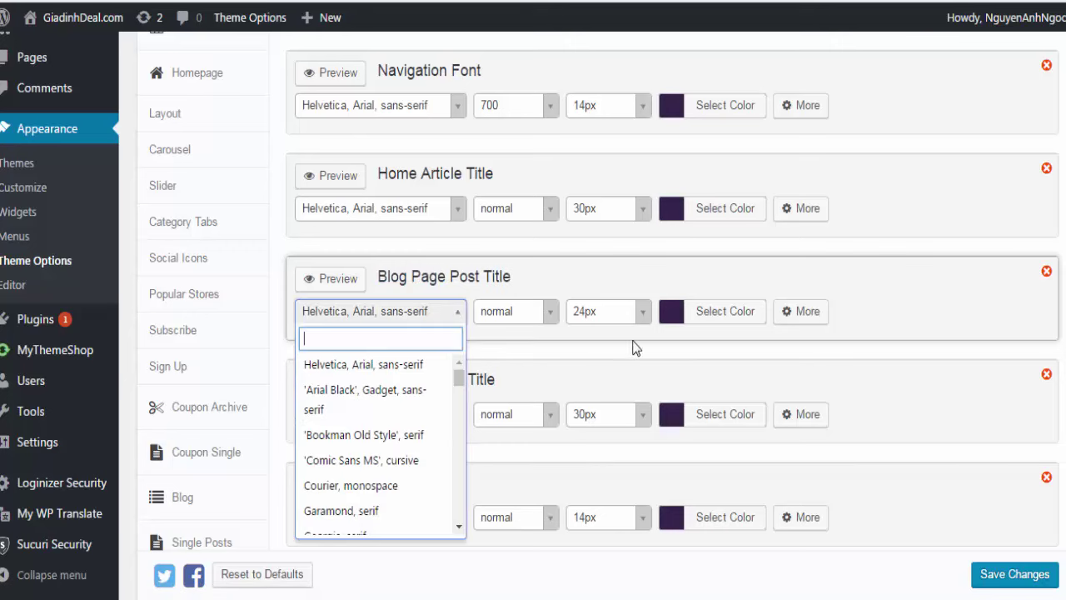
pyautogui.click(666, 351)
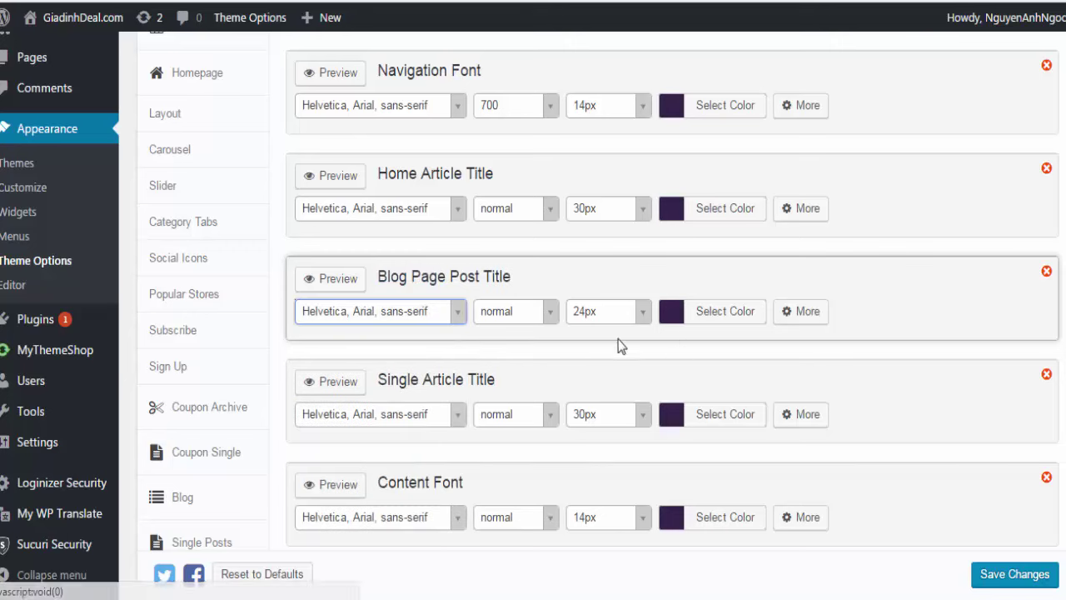
# Step: Review the remaining typography entries, from the article, sidebar and footer fonts through Content H6, down to the character sets
pyautogui.scroll(-2, 460, 449)
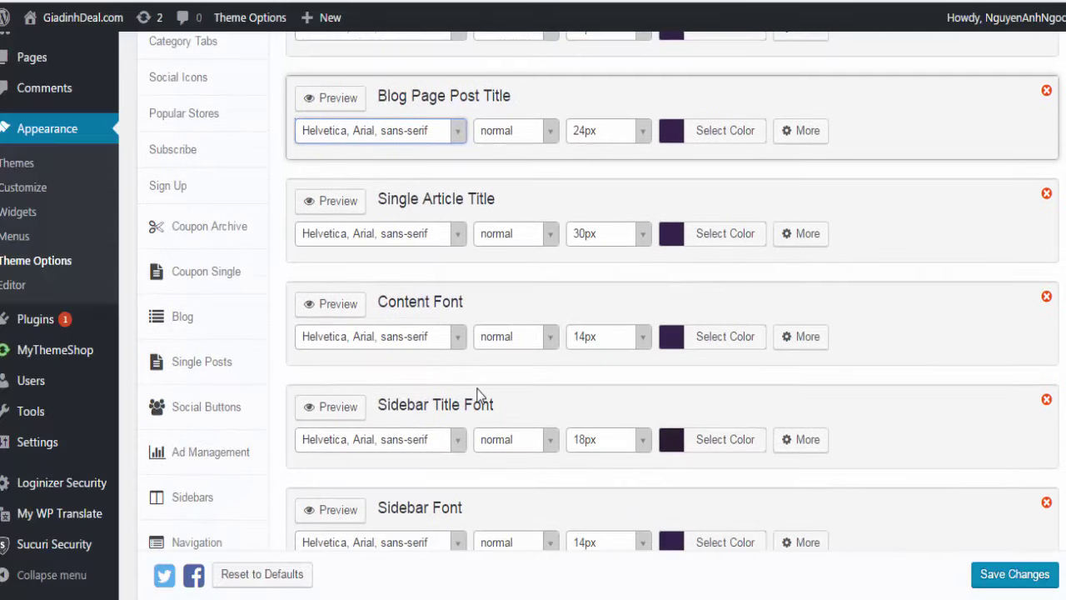
pyautogui.scroll(-2, 456, 421)
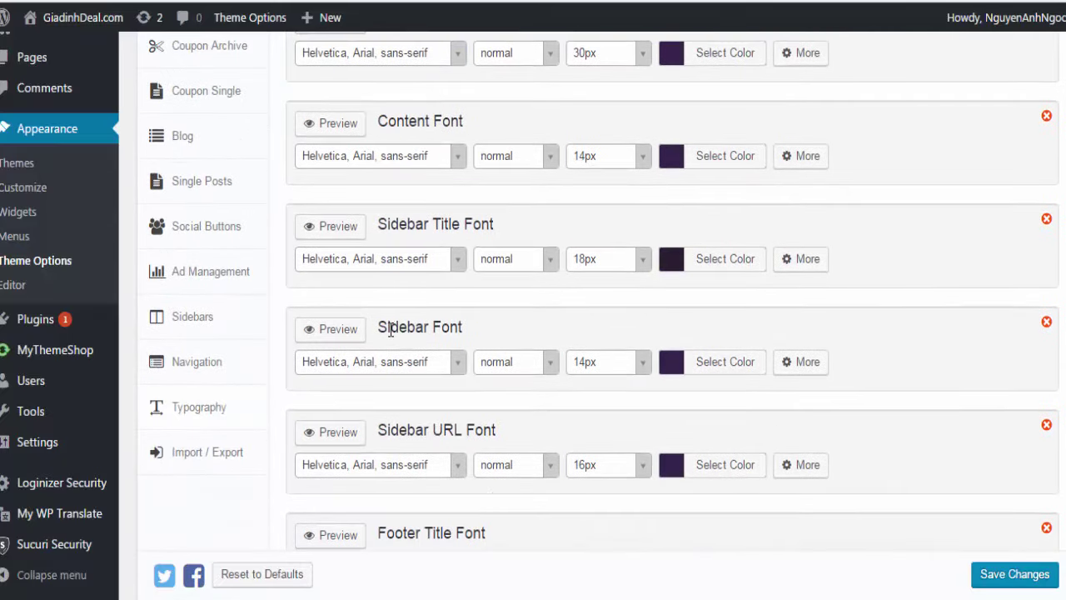
pyautogui.scroll(-2, 438, 330)
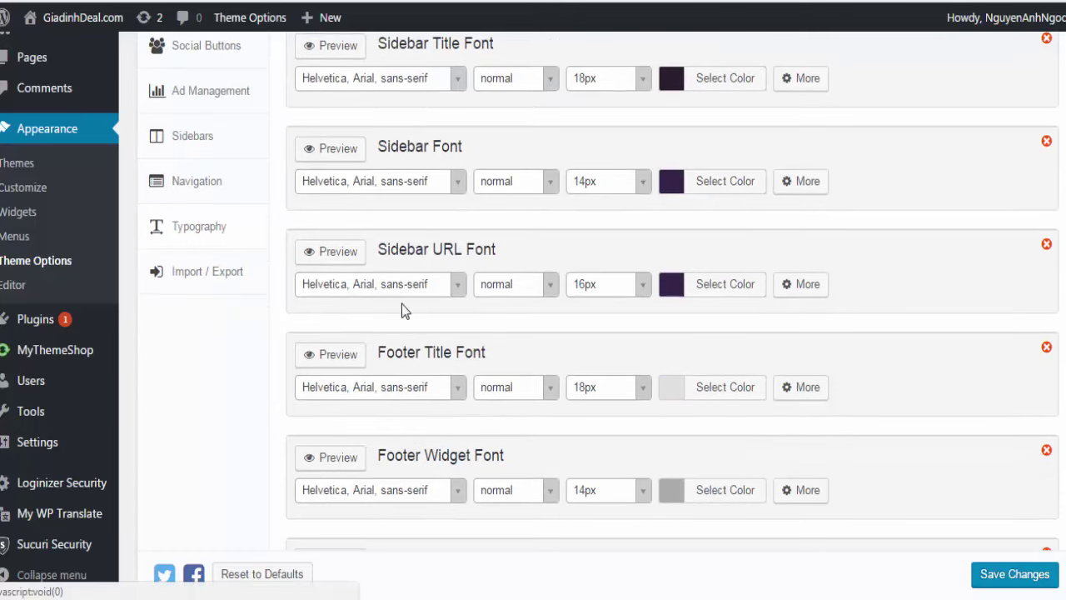
pyautogui.scroll(-2, 410, 473)
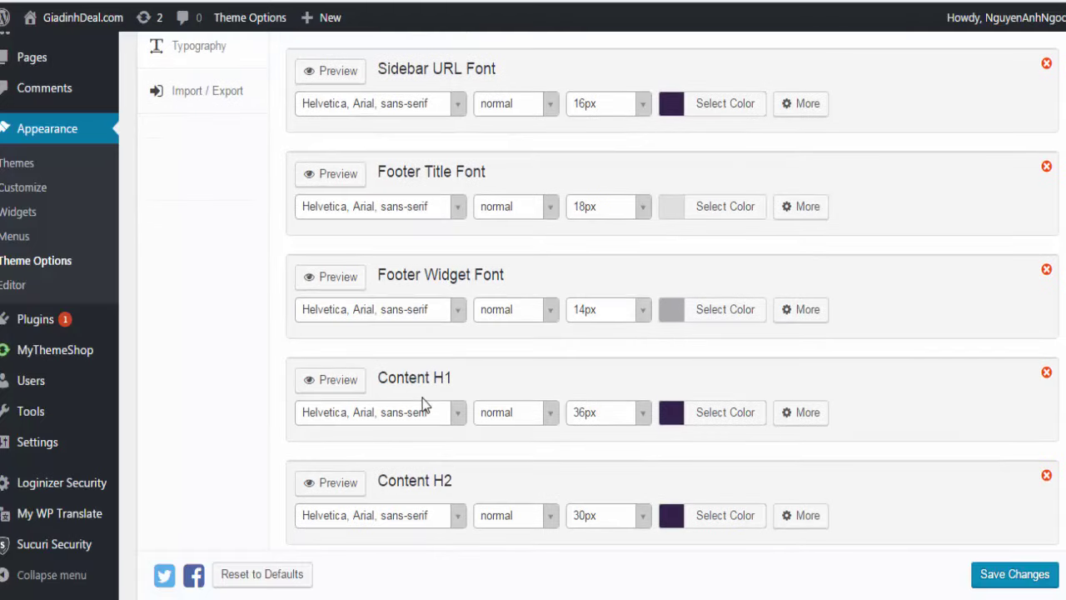
pyautogui.scroll(-5, 426, 406)
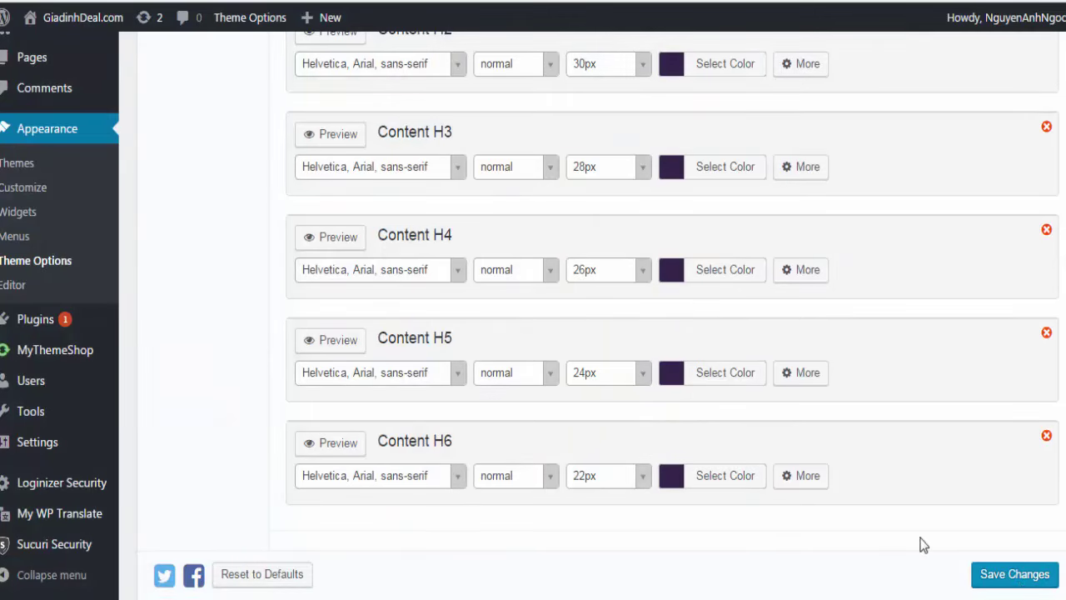
pyautogui.scroll(-3, 466, 411)
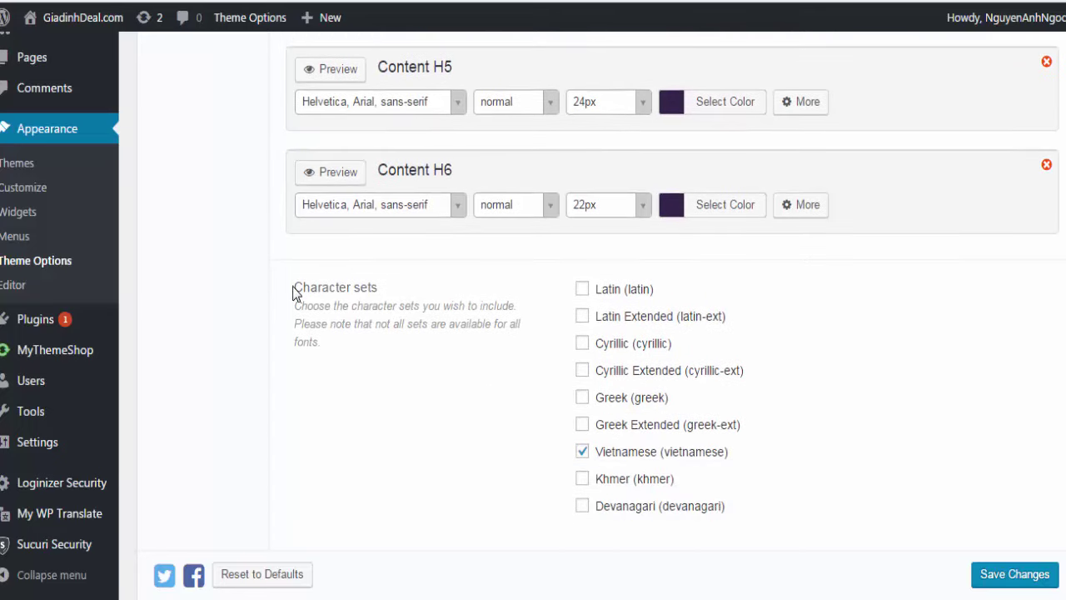
# Step: Switch the Vietnamese character set off and back on under Character sets
pyautogui.moveTo(293, 293); pyautogui.dragTo(380, 290)
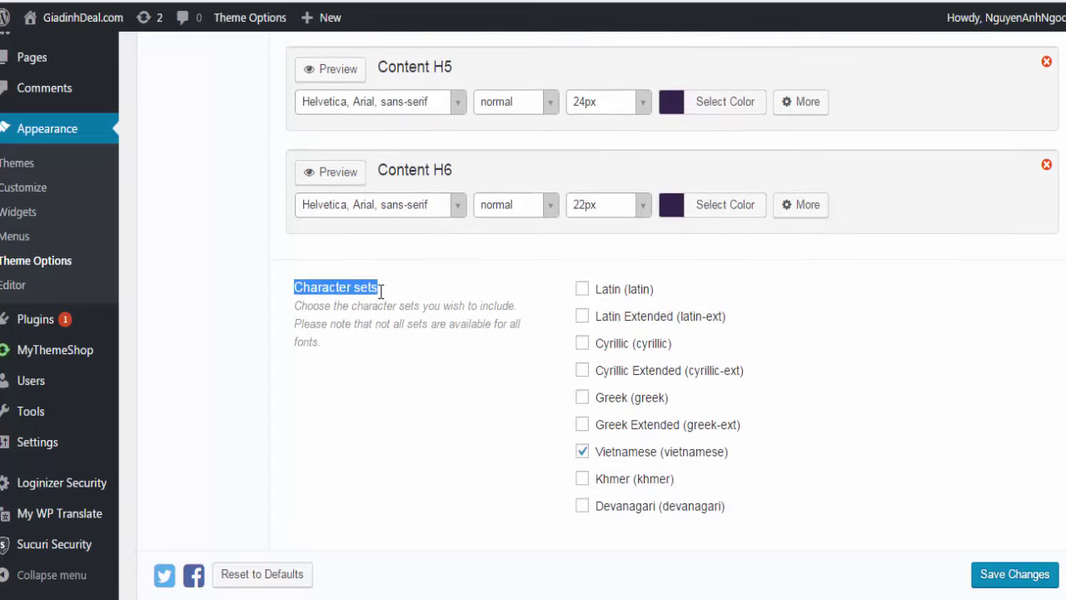
pyautogui.click(624, 458)
pyautogui.click(581, 455)
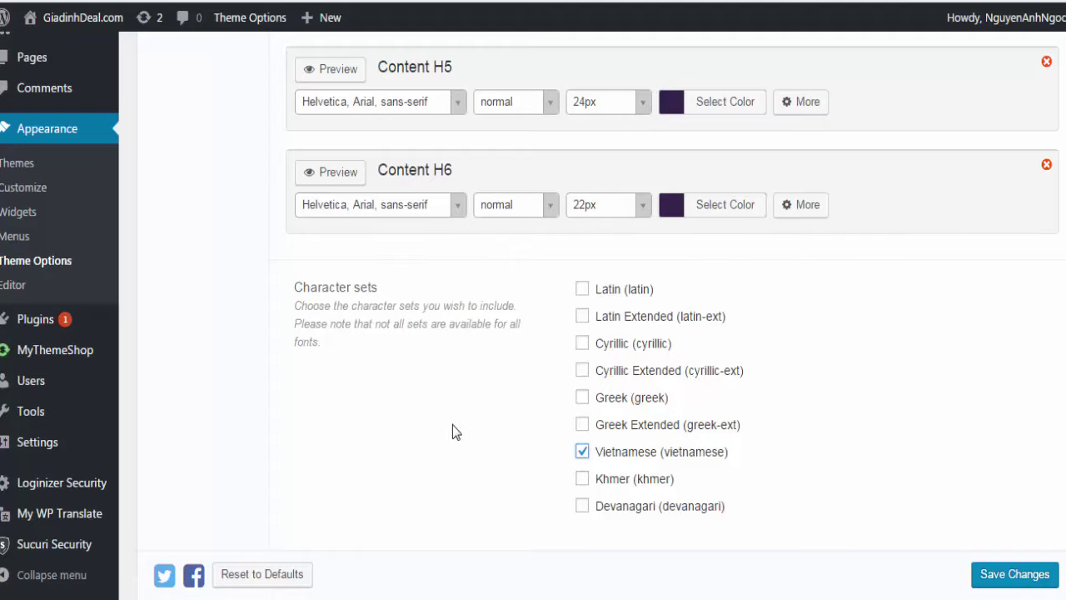
# Step: Leave the theme options without saving and open the child-theme-coupons translations in My WP Translate
pyautogui.scroll(3, 452, 426)
pyautogui.scroll(3, 539, 485)
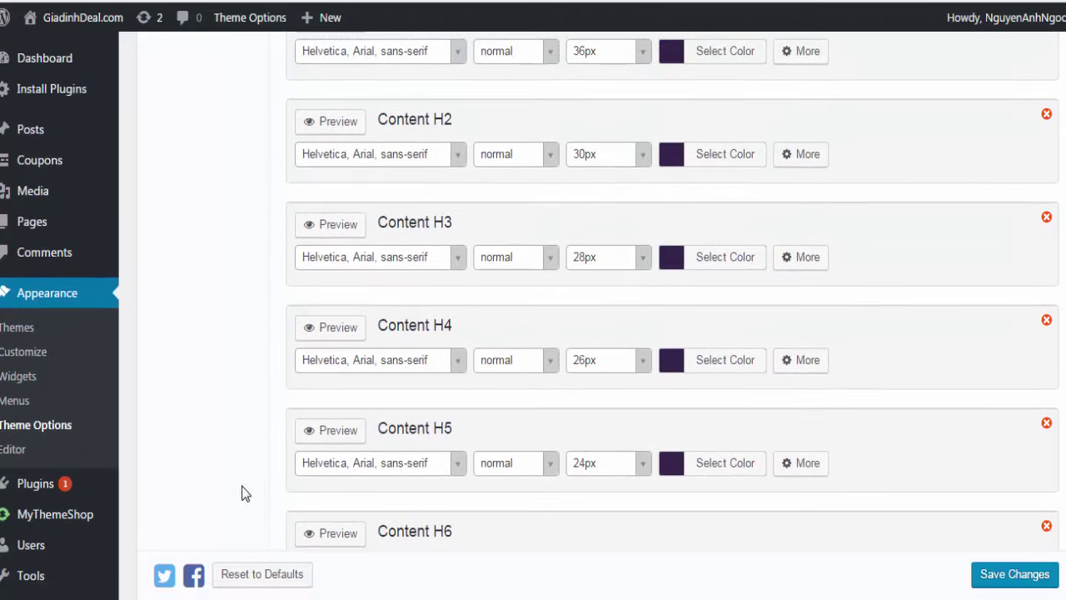
pyautogui.scroll(-3, 524, 531)
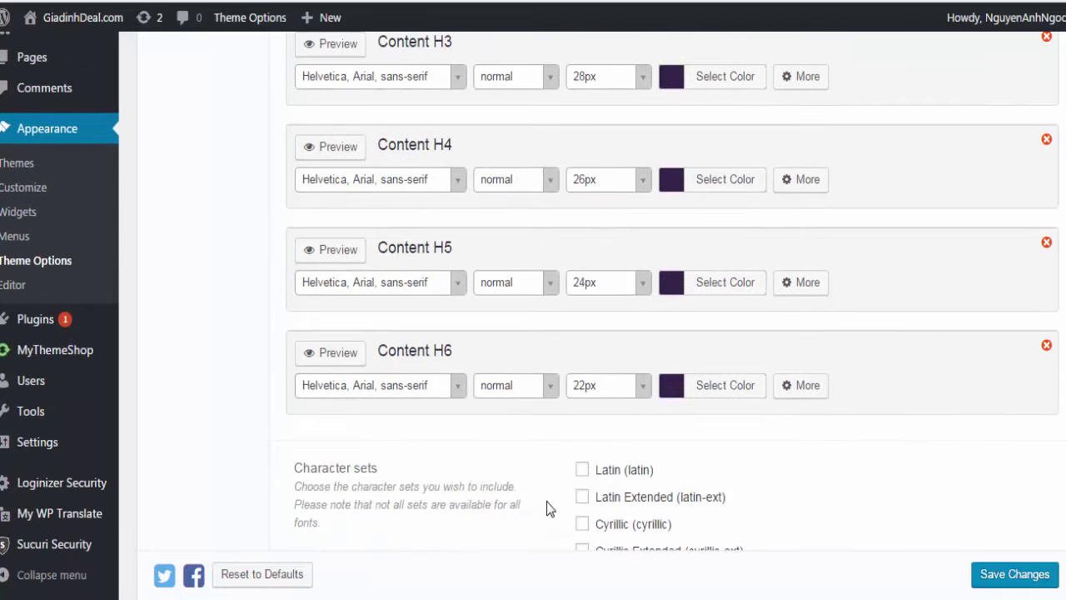
pyautogui.scroll(-1, 547, 505)
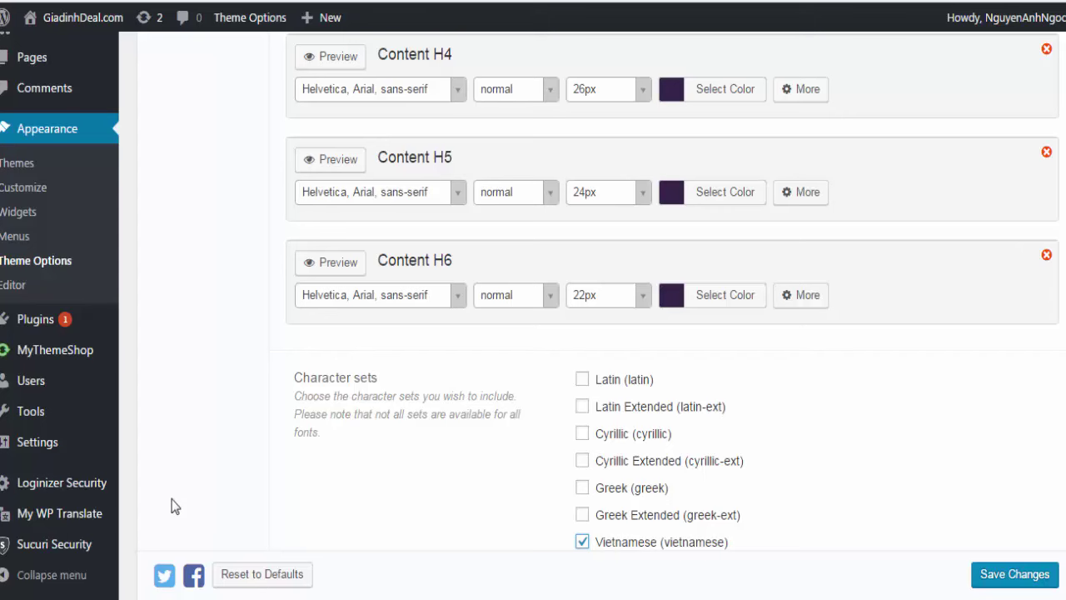
pyautogui.scroll(-3, 167, 502)
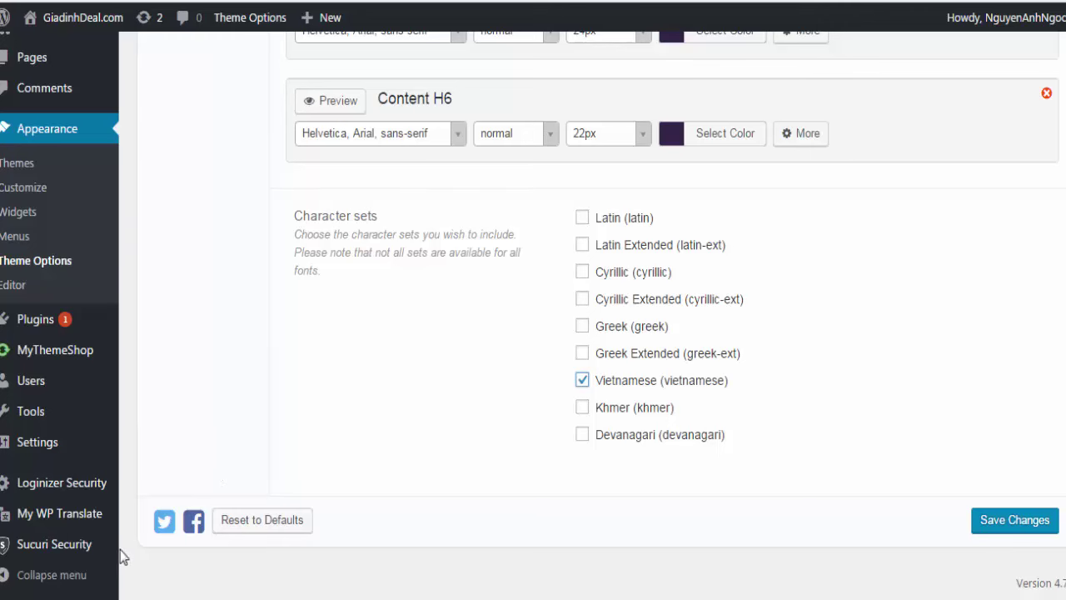
pyautogui.click(86, 524)
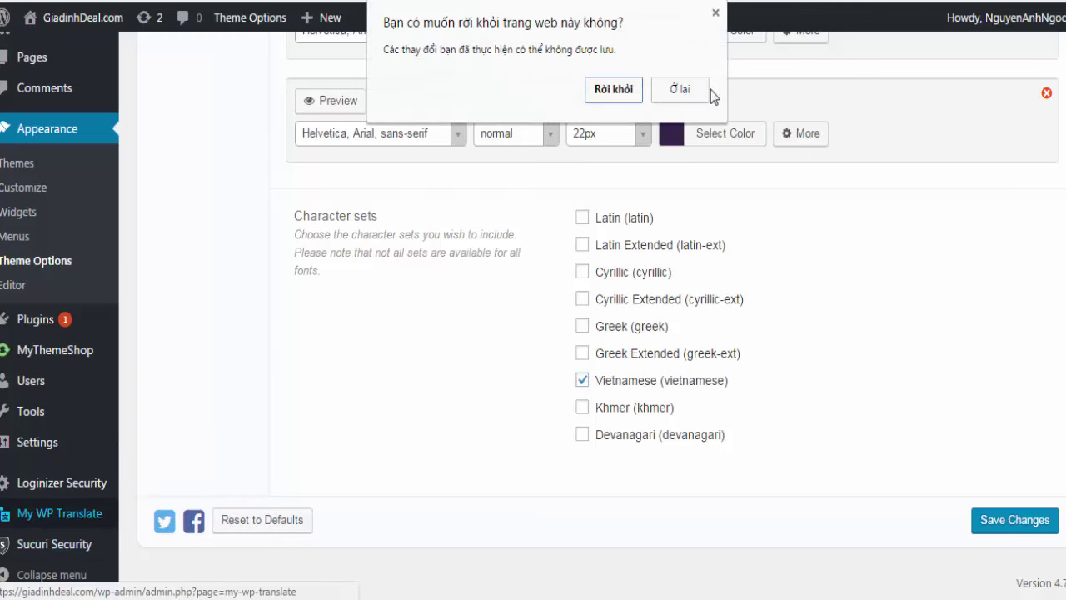
pyautogui.click(614, 89)
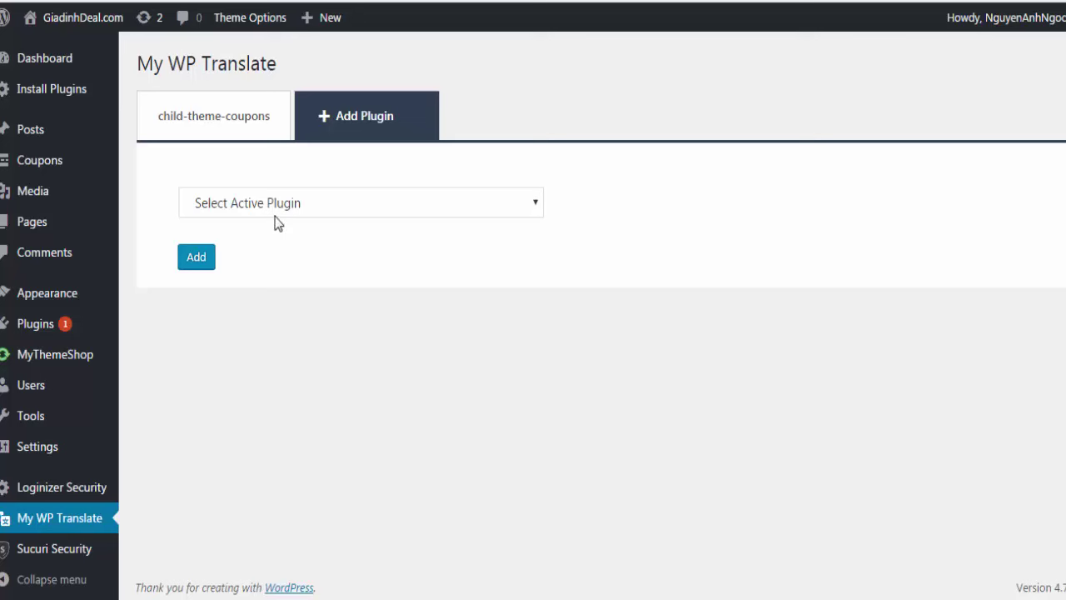
pyautogui.click(228, 135)
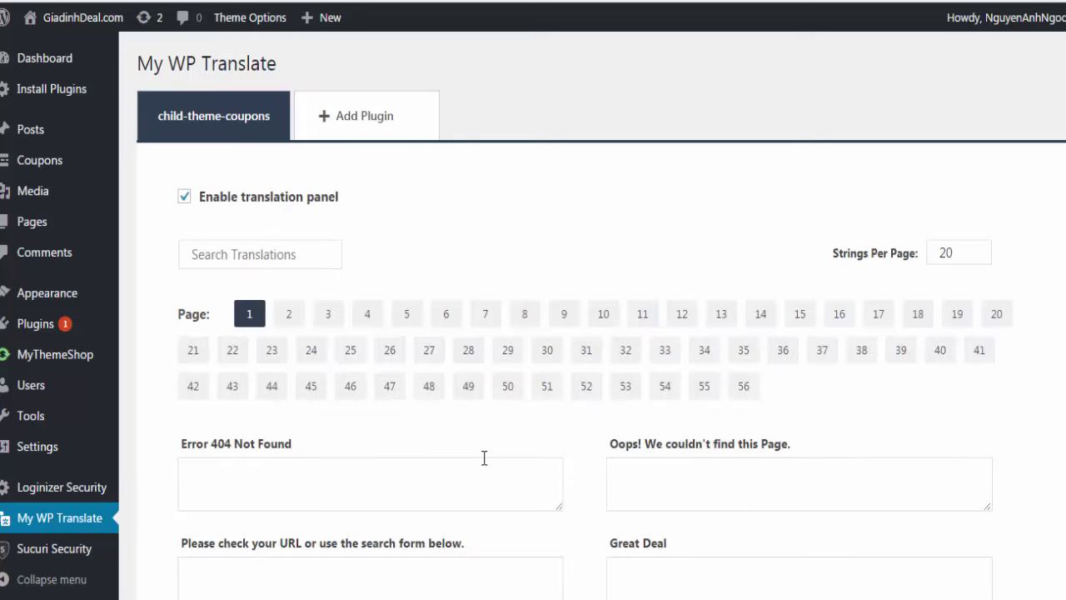
# Step: Compare the translated coupon strings with the "Lấy mã" button on the site's Daniel Wellington watch coupon page
pyautogui.scroll(-3, 483, 458)
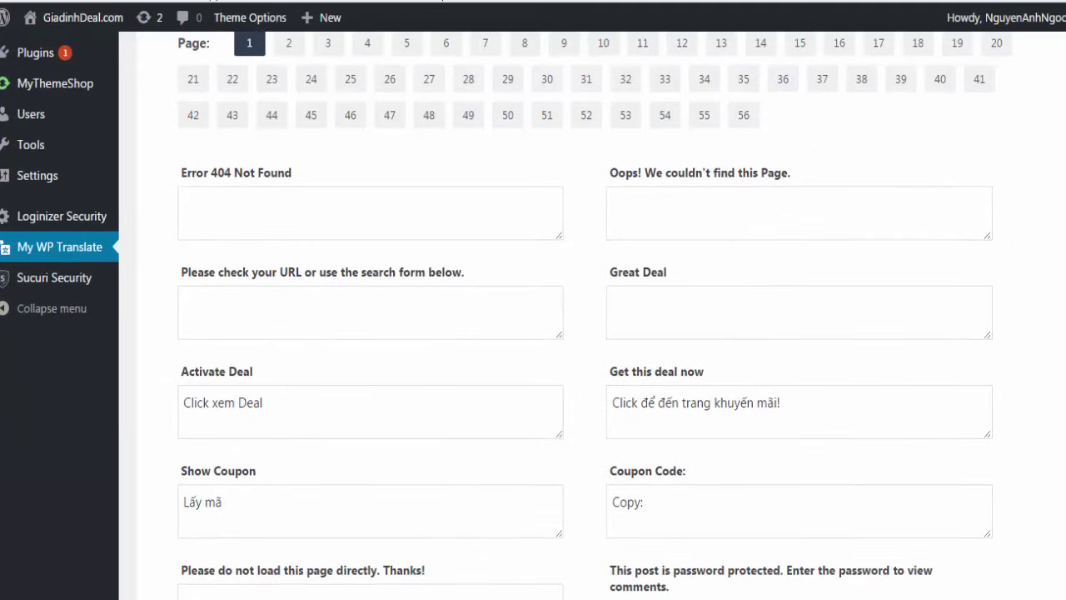
pyautogui.click(100, 25)
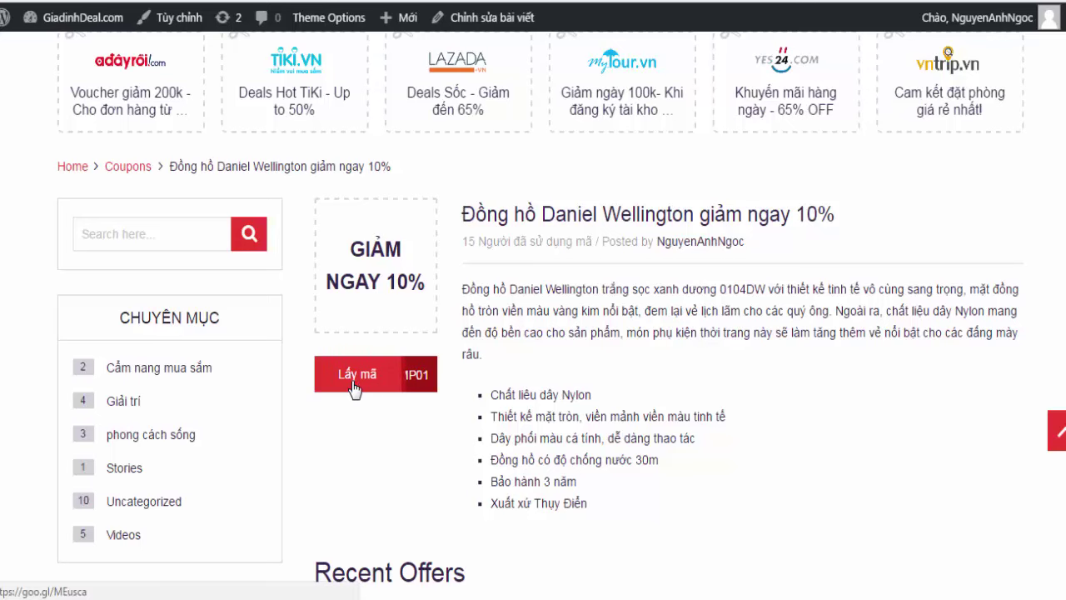
pyautogui.scroll(-1, 333, 279)
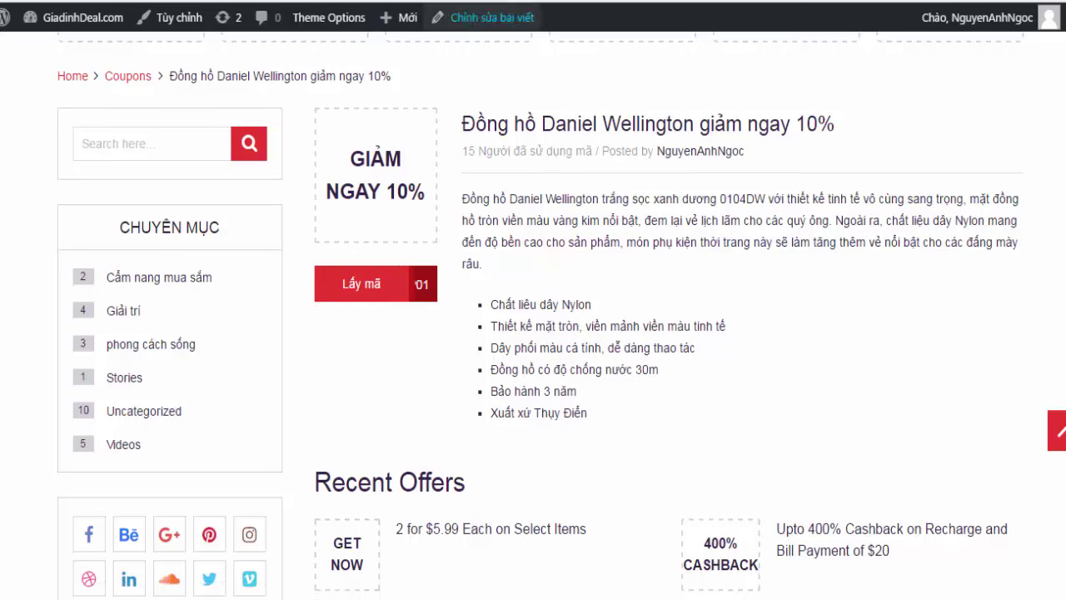
# Step: Return to the translation panel and place the text cursor in the Activate Deal translation
pyautogui.hotkey('ctrl', 'Tab')
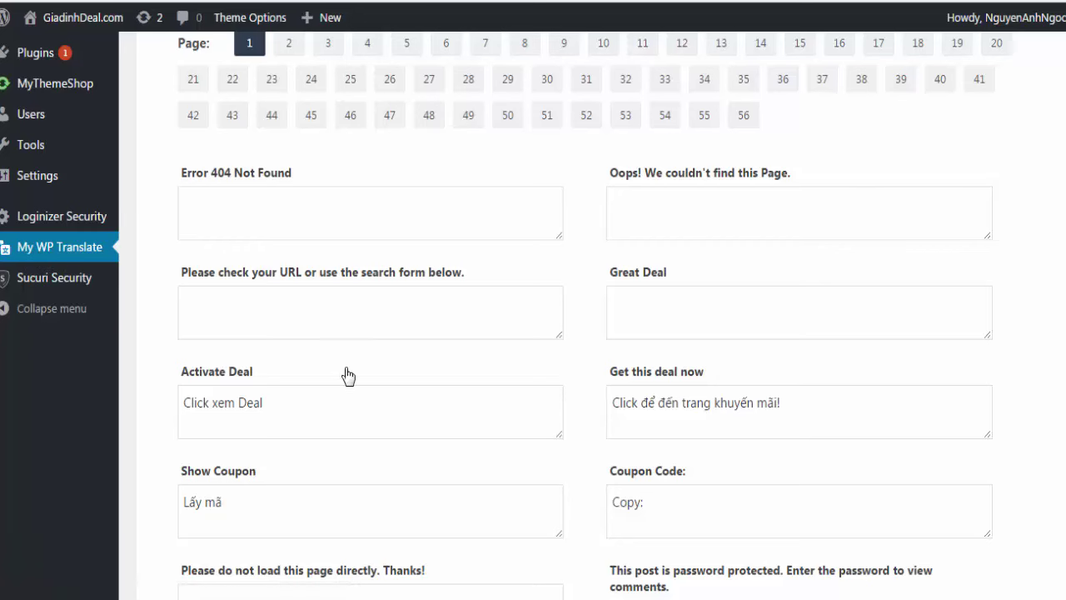
pyautogui.scroll(2, 358, 349)
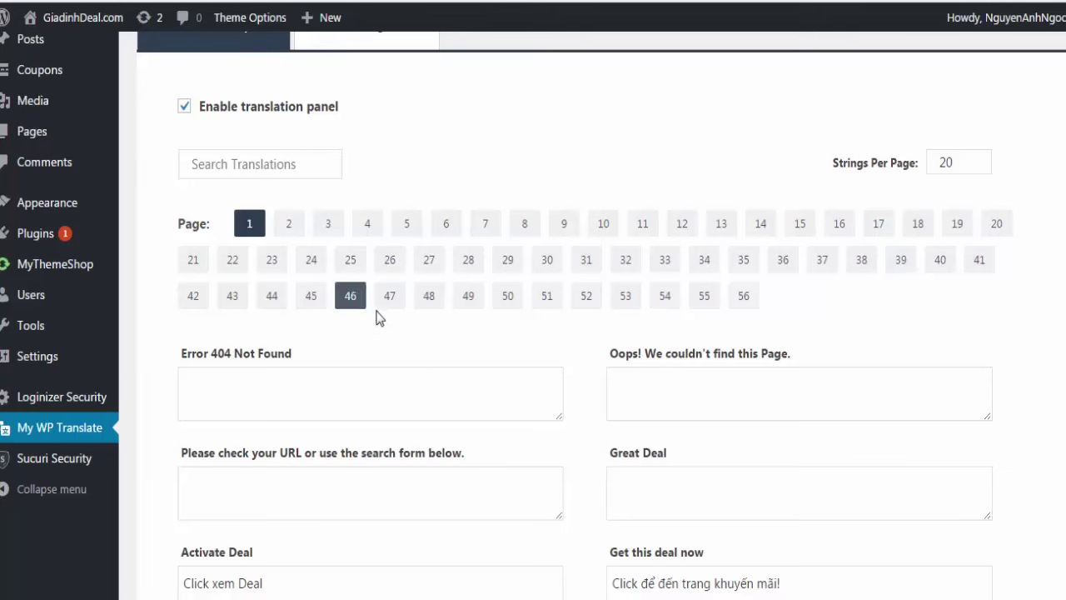
pyautogui.scroll(-1, 329, 383)
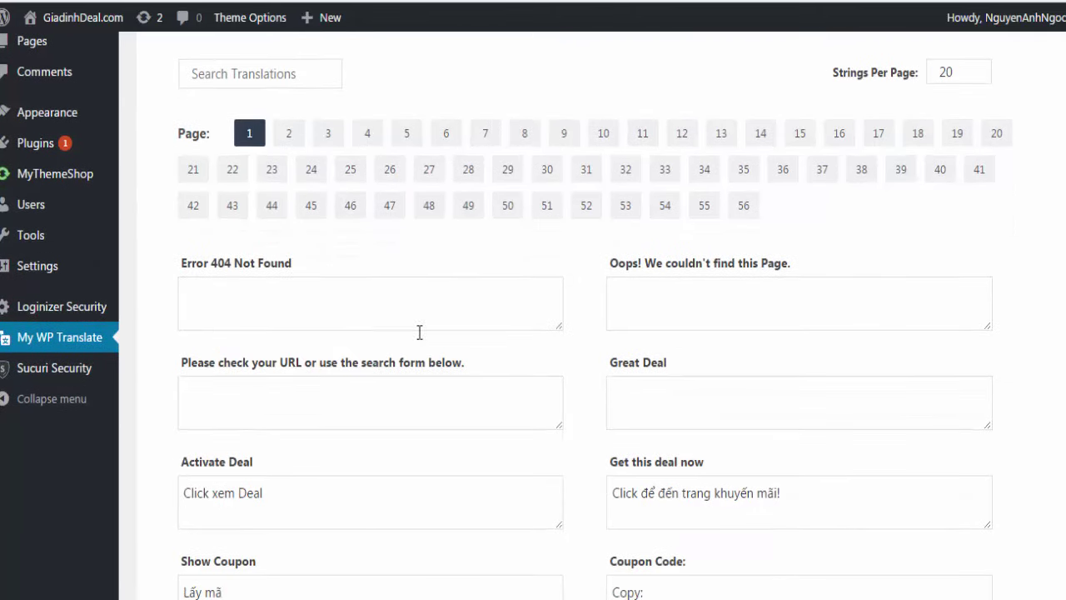
pyautogui.scroll(-1, 317, 492)
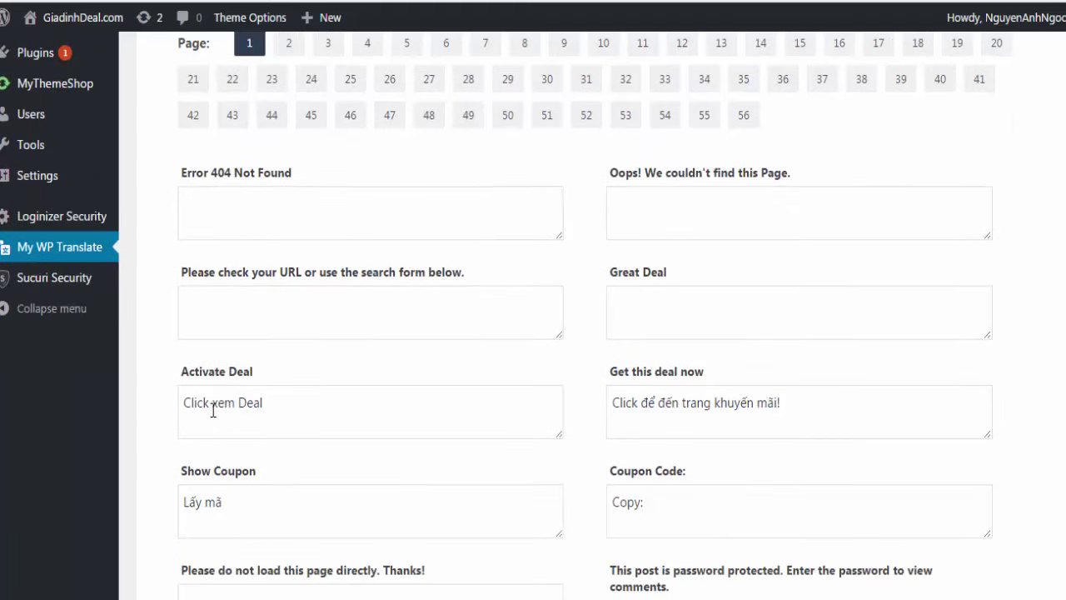
pyautogui.scroll(-1, 213, 410)
pyautogui.click(289, 313)
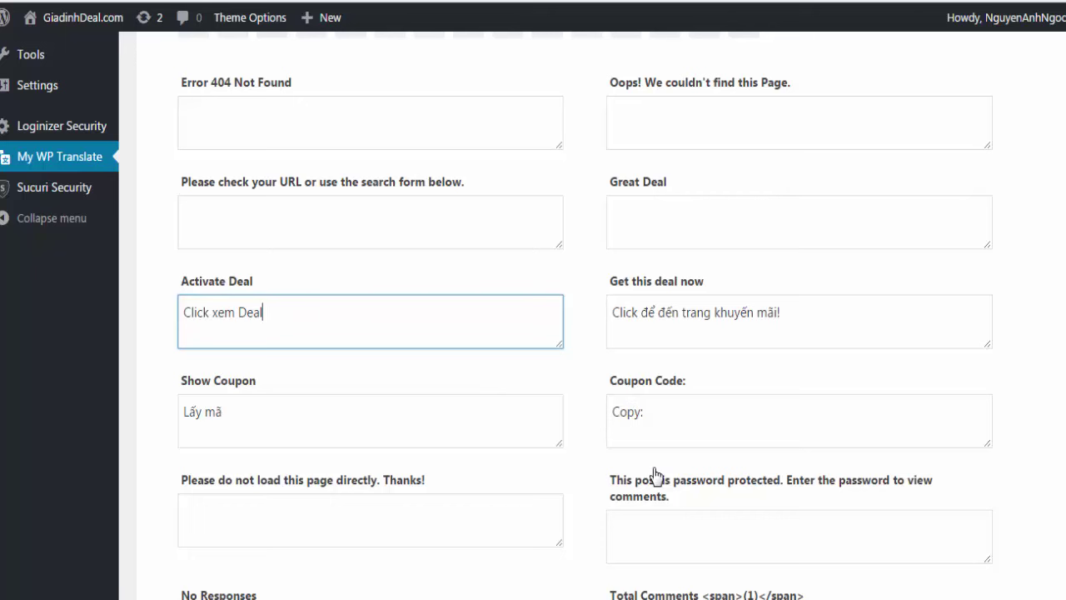
# Step: Look through the rest of the first page of translation strings down to the .po file download option
pyautogui.scroll(-9, 661, 409)
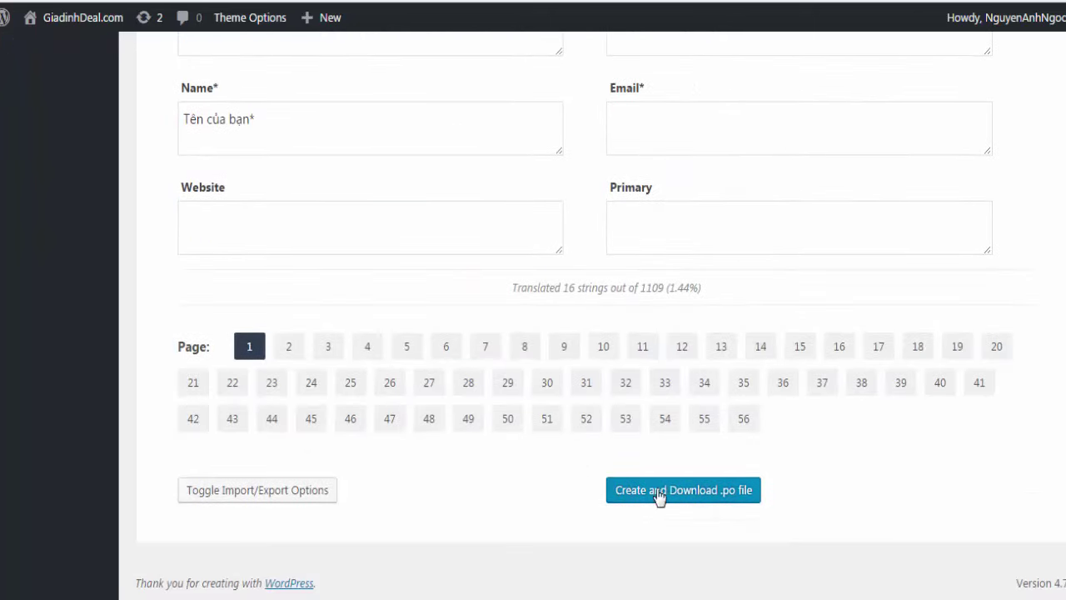
pyautogui.scroll(4, 644, 390)
pyautogui.scroll(-4, 714, 520)
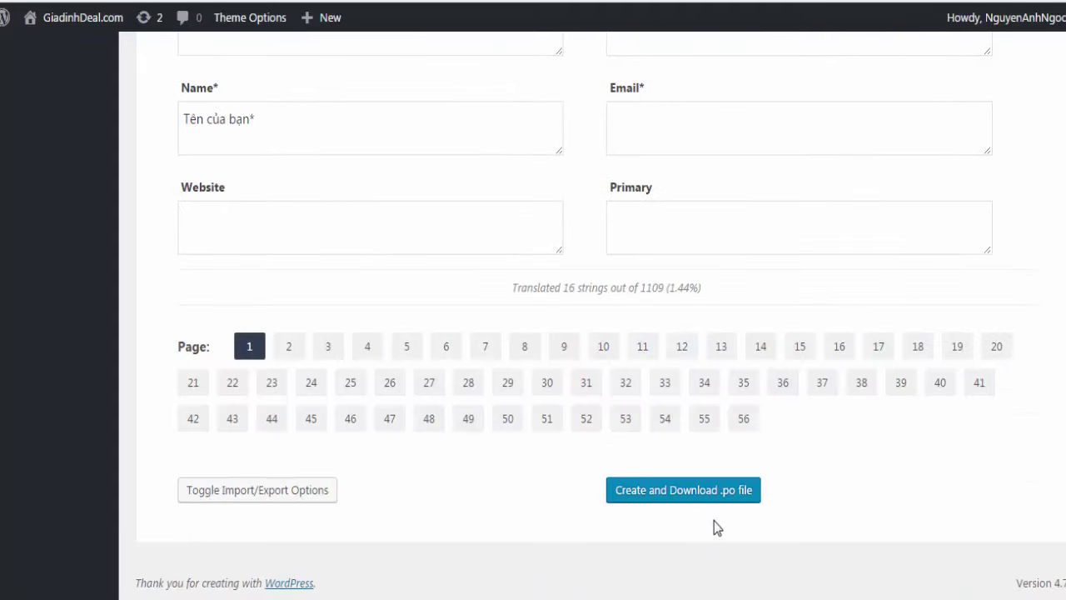